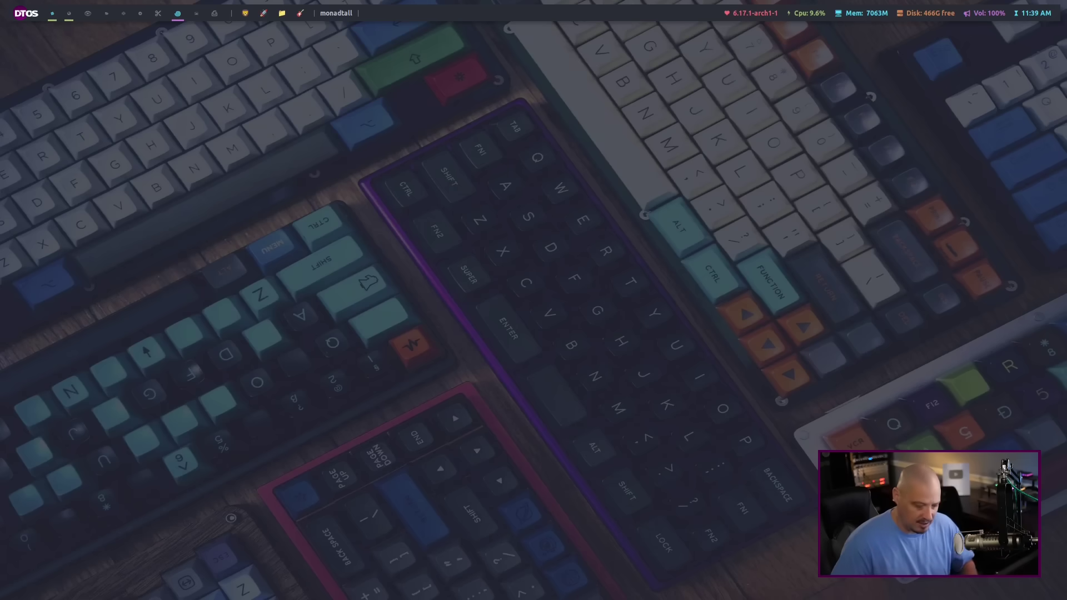
Launch Kdenlive by typing 'kd' in the rofi launcher
key(super+shift+Return)
text(kden)
key(Return)
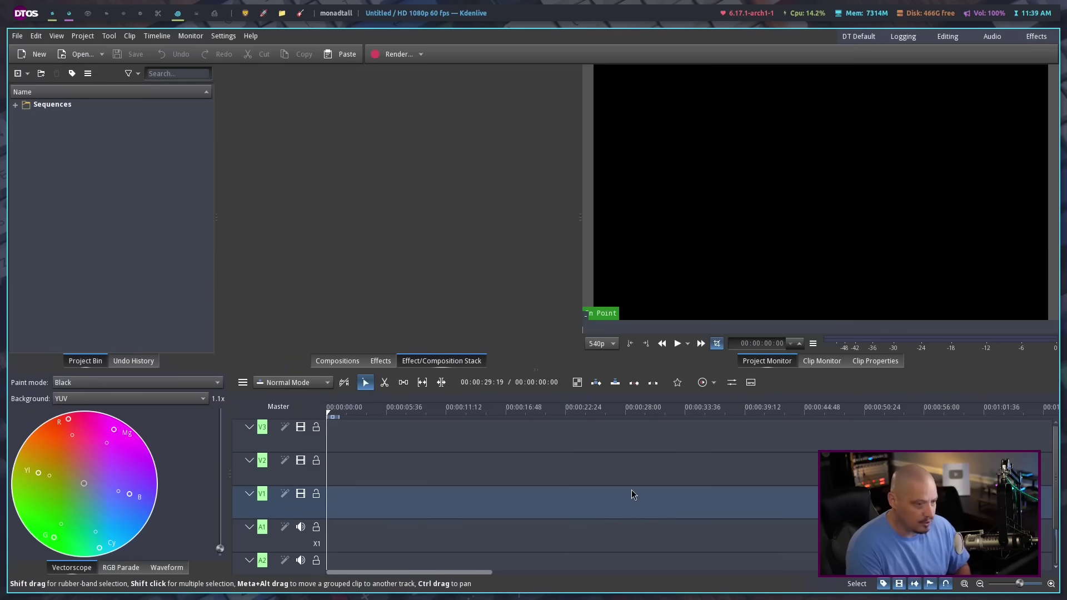
Open the recent project 'How To Become A Computer Power User In 5 Steps.kdenlive'
click(17, 36)
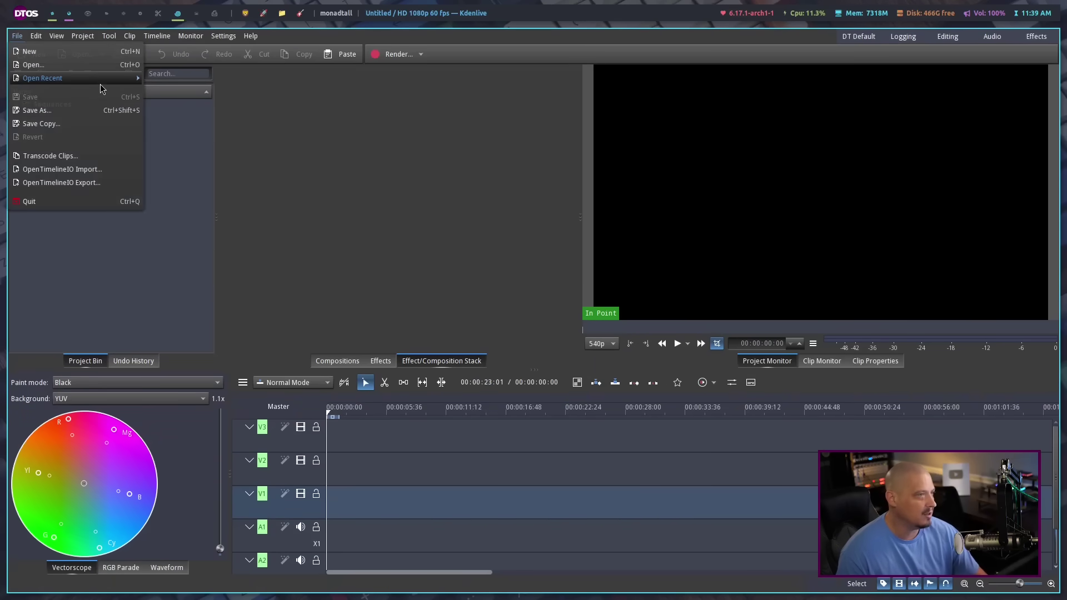
mouse_move(102, 81)
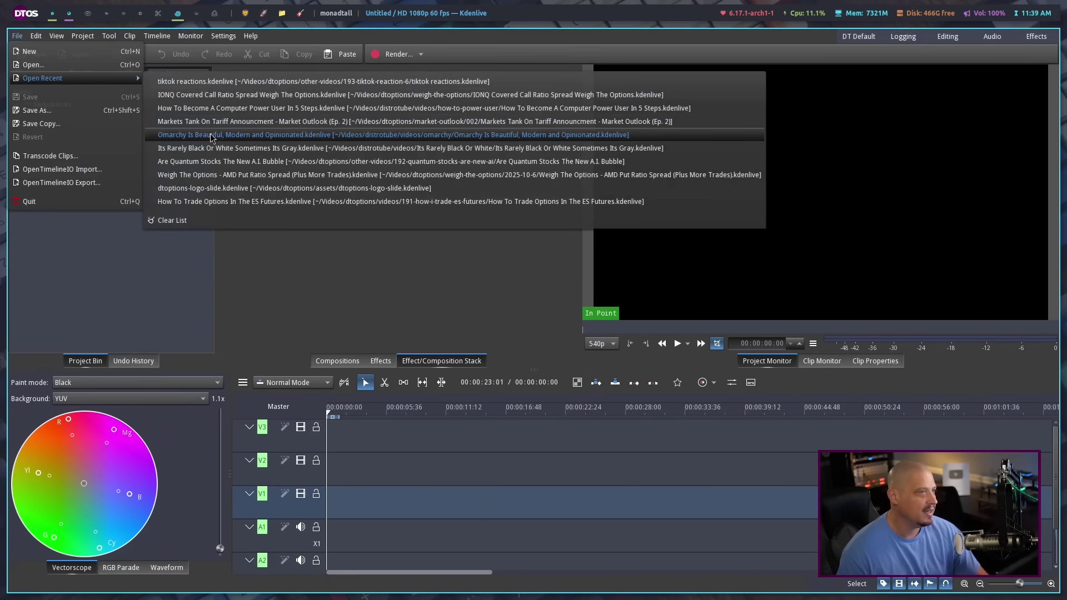
click(238, 108)
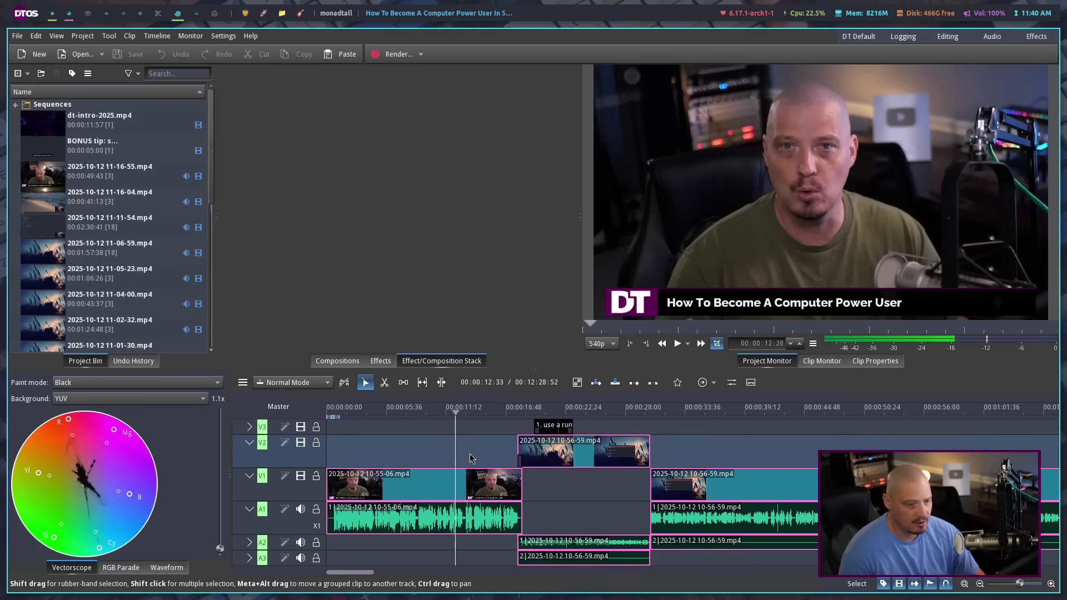
Scrub through the edit back to the talking-head intro and zoom the timeline out three levels
click(415, 449)
drag(403, 449, 546, 452)
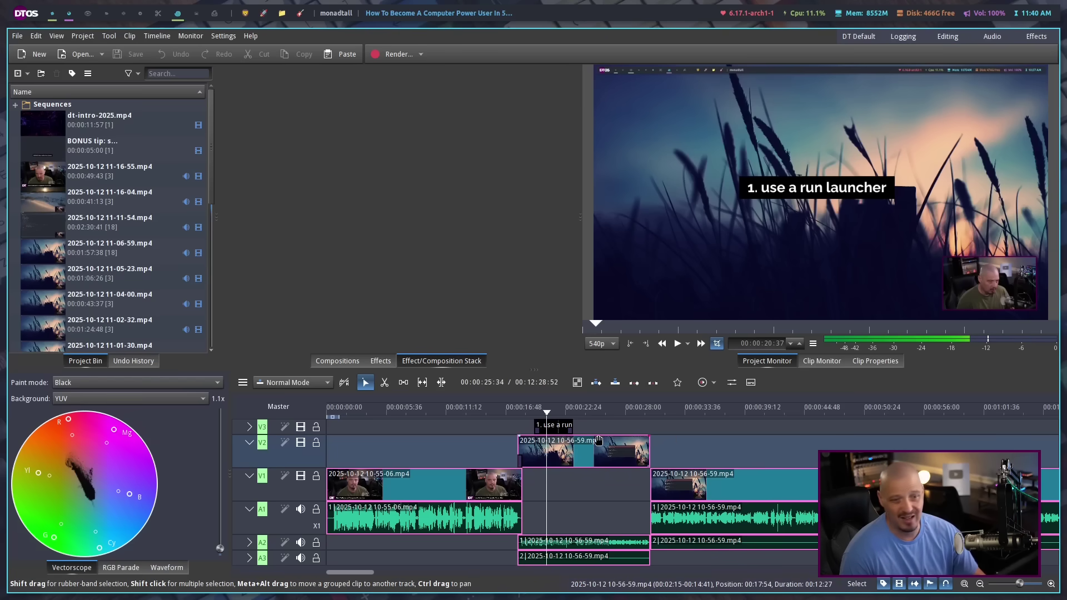
click(436, 460)
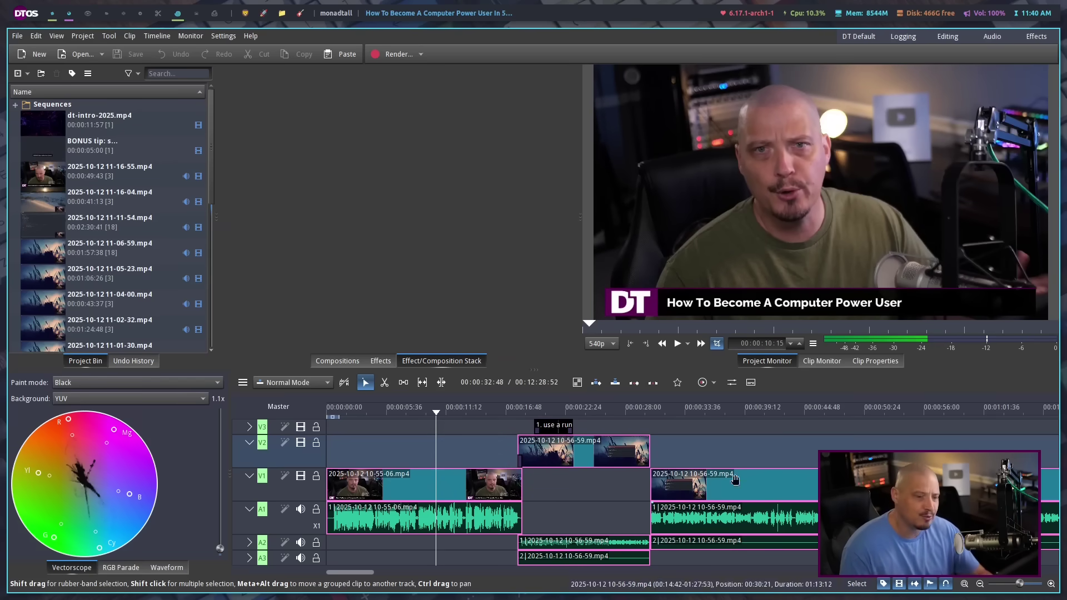
click(980, 584)
click(979, 583)
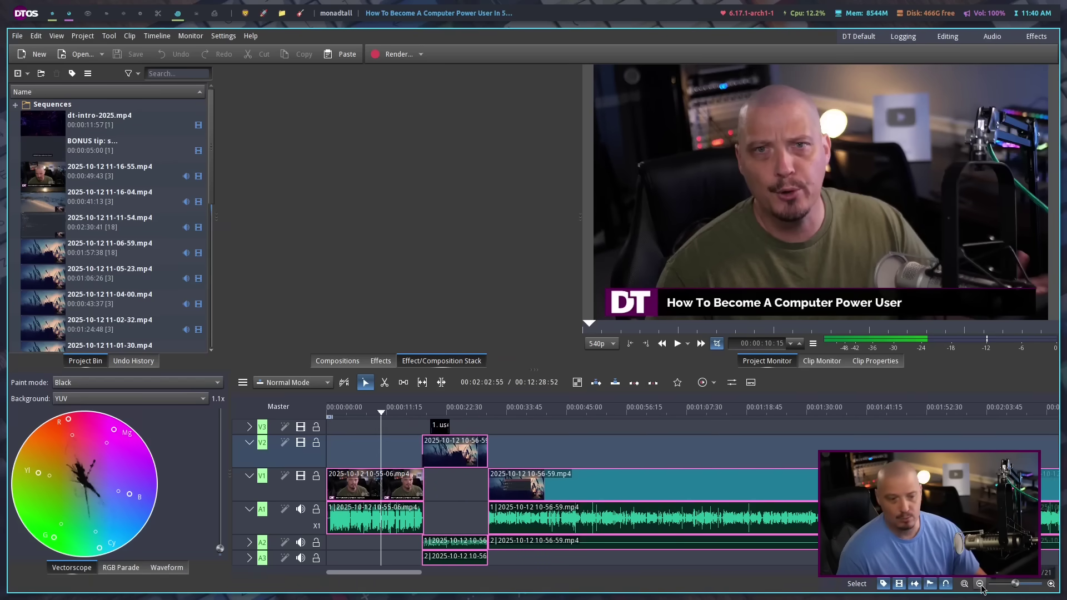
click(980, 584)
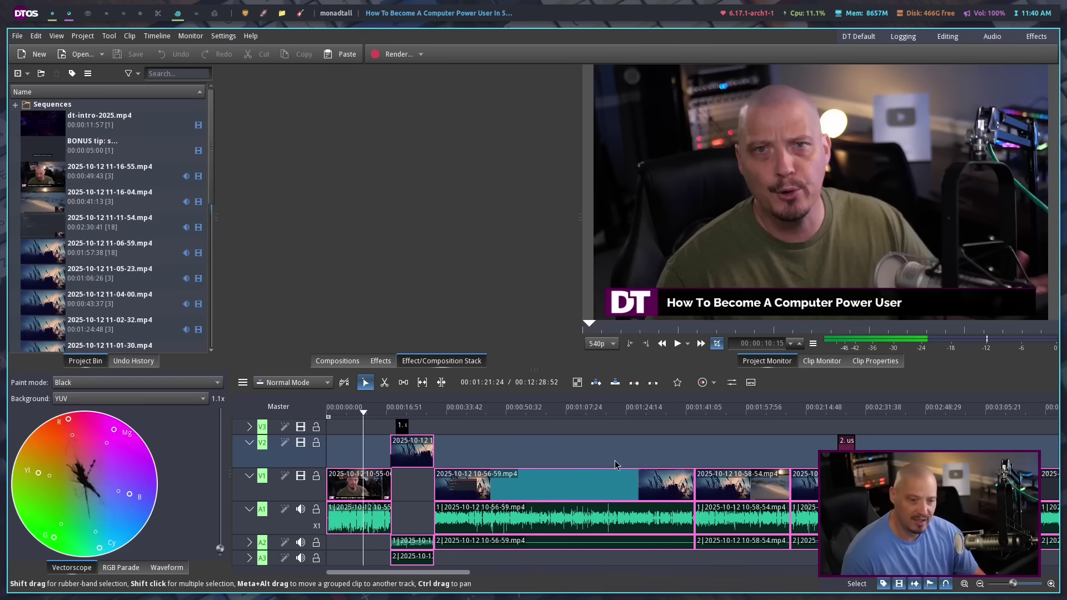
Preview the grass background and terminal colour chart sections, then show the effect categories
click(670, 438)
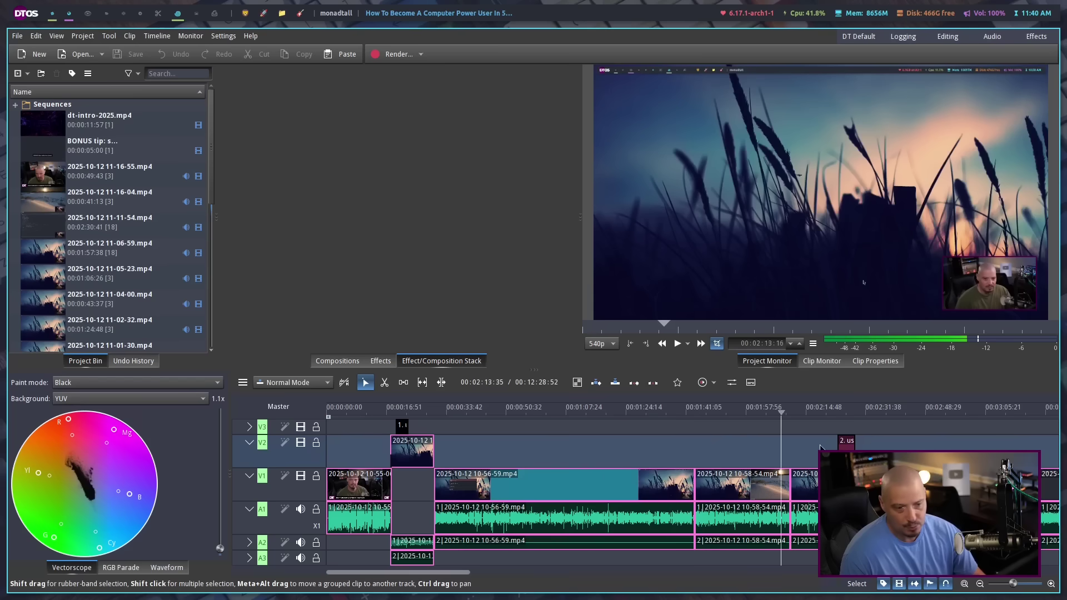
click(996, 439)
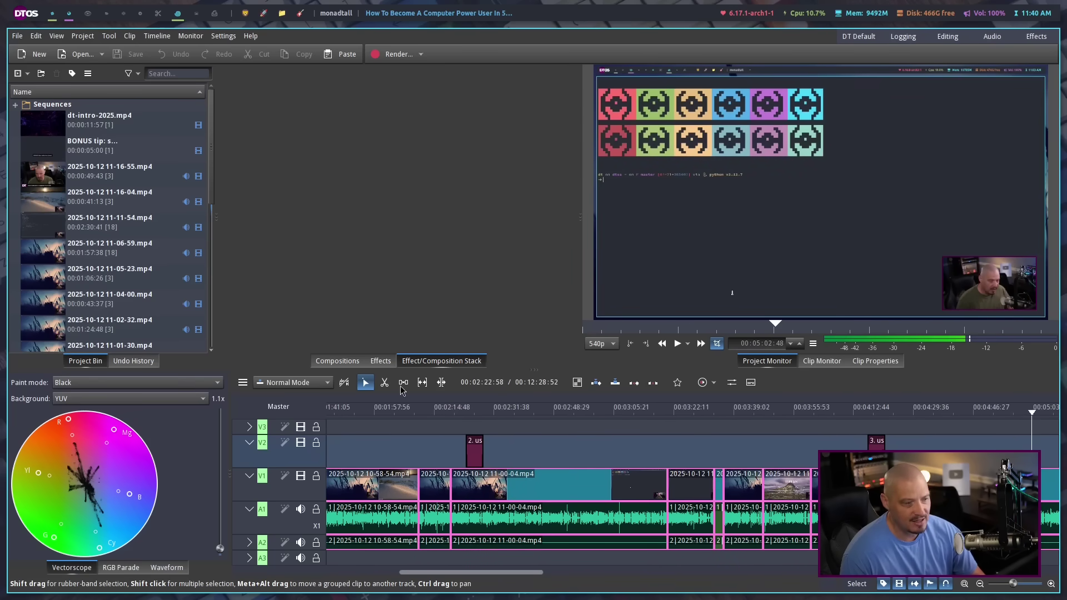
click(385, 363)
click(381, 362)
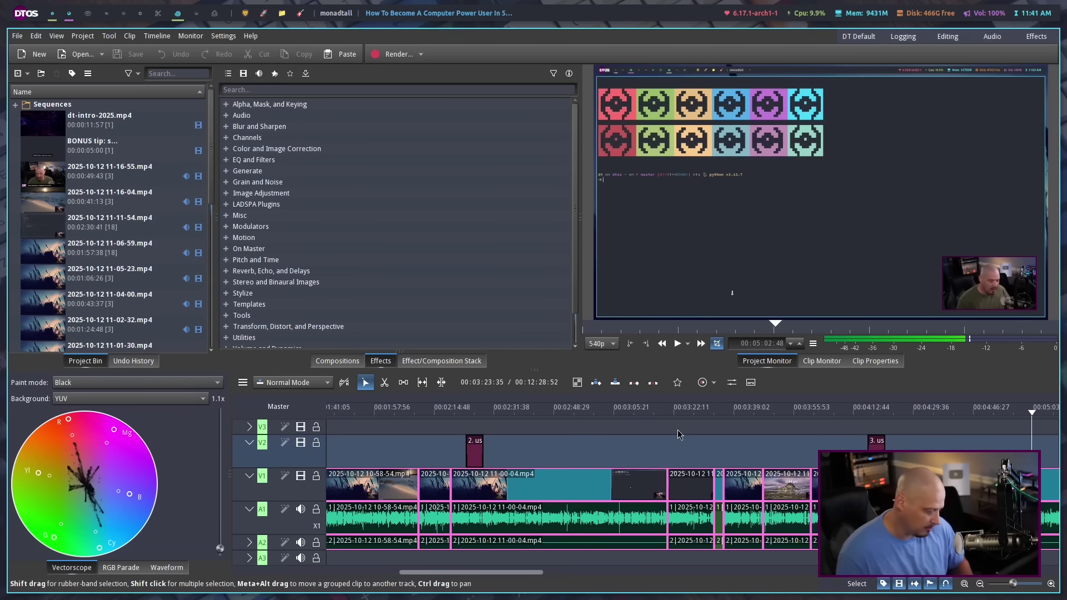
Launch GIMP via rofi ('gim') and open thumb.png from Recent Images
key(super+1)
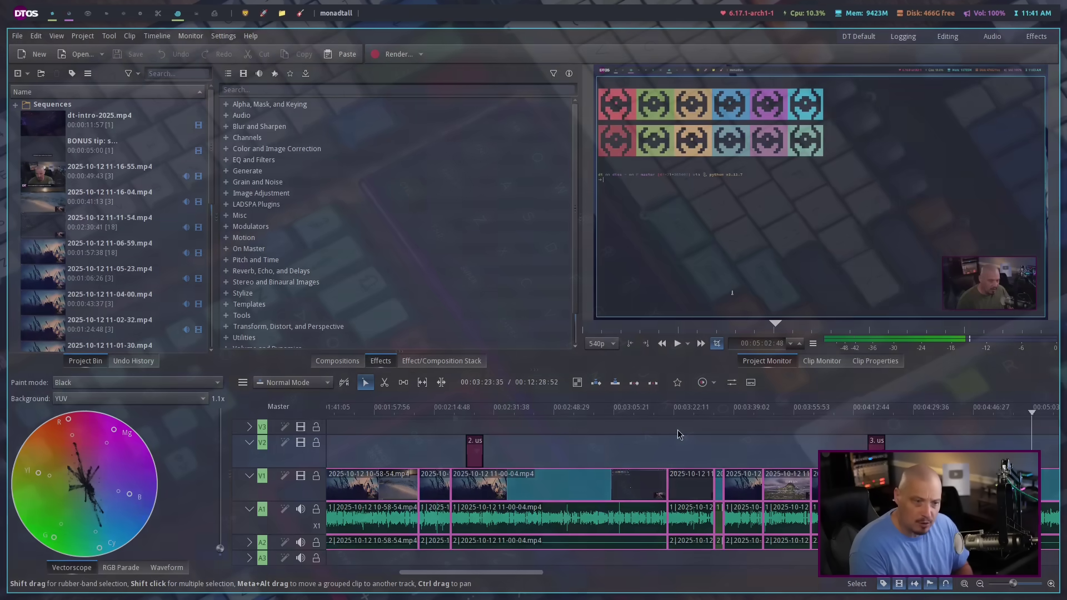
key(super+shift+Return)
text(gimp)
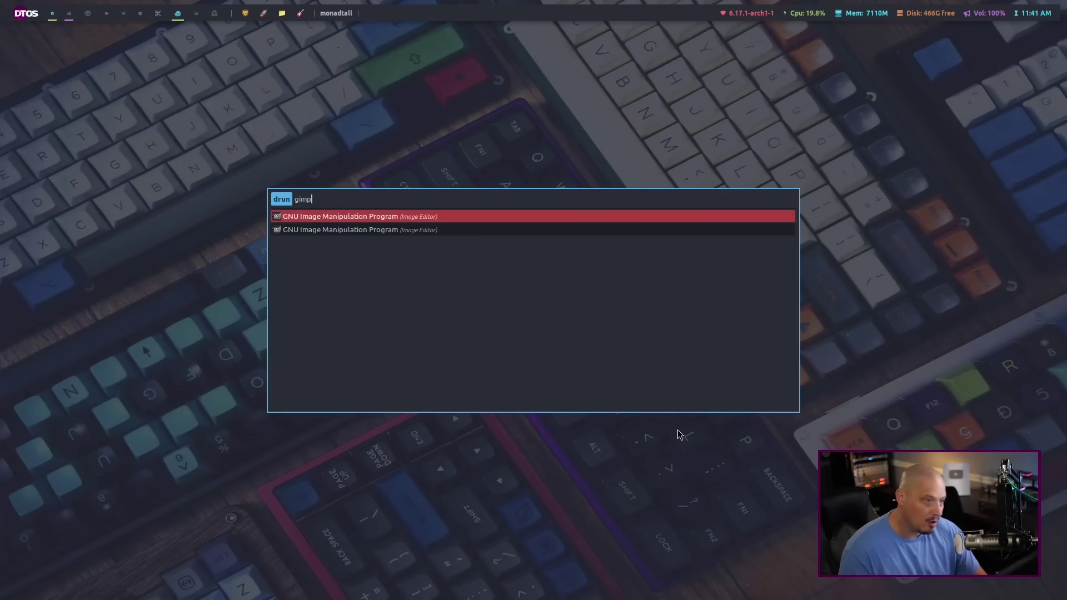
key(Return)
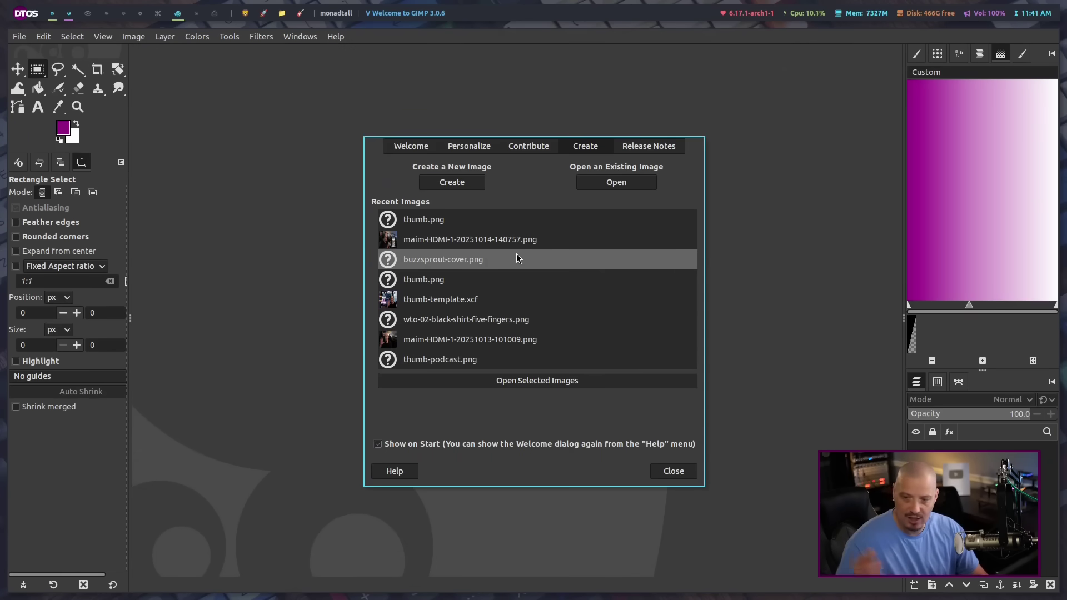
double_click(497, 221)
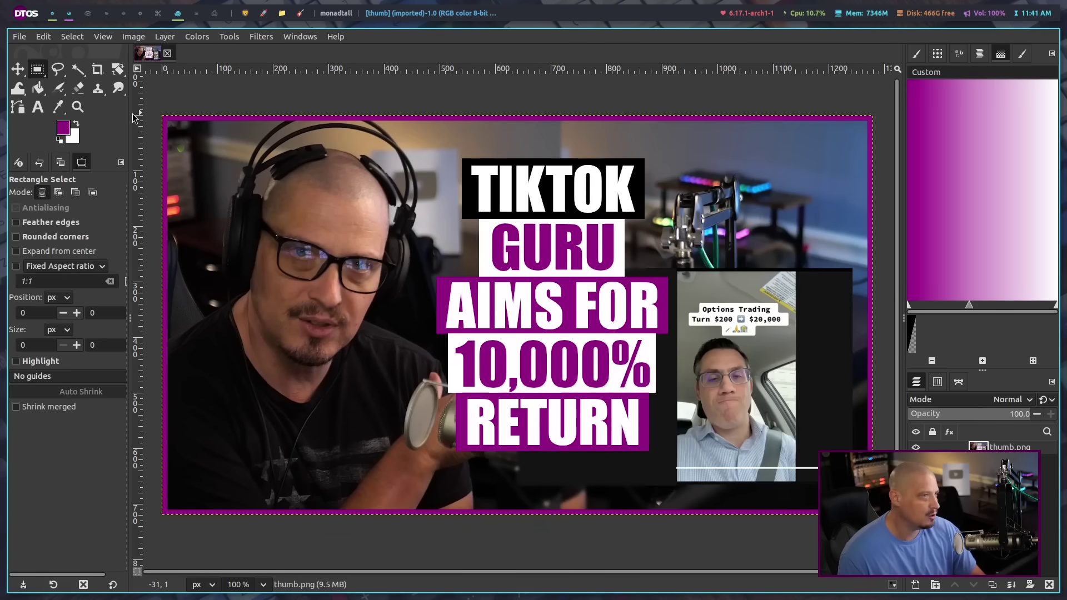
Open maim-DP-3-20241018-130850.png from the Screenshots folder as a new image
click(20, 36)
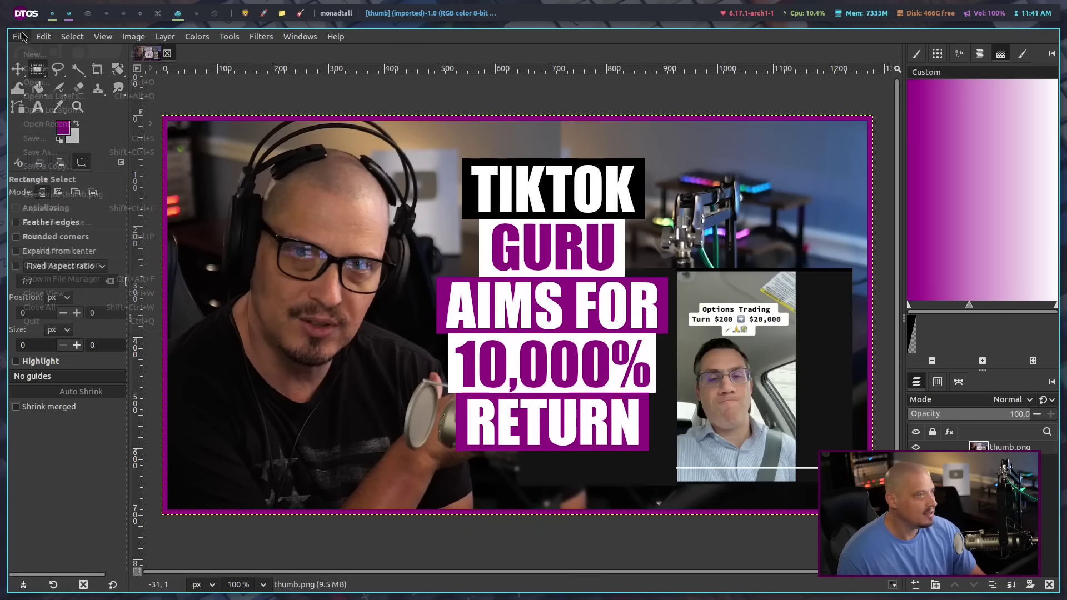
click(51, 94)
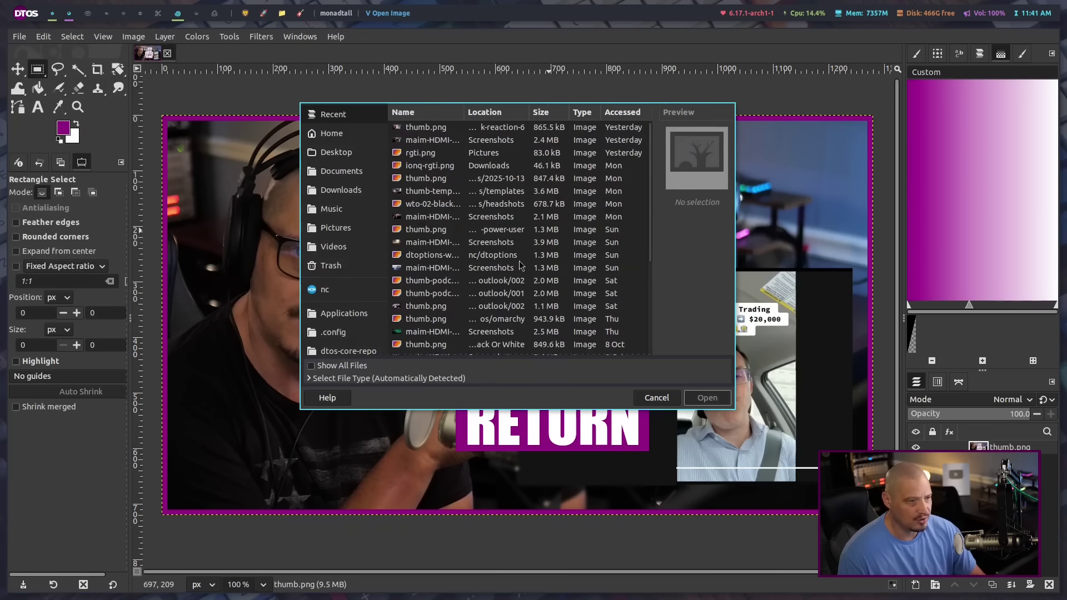
scroll(344, 311, down, 5)
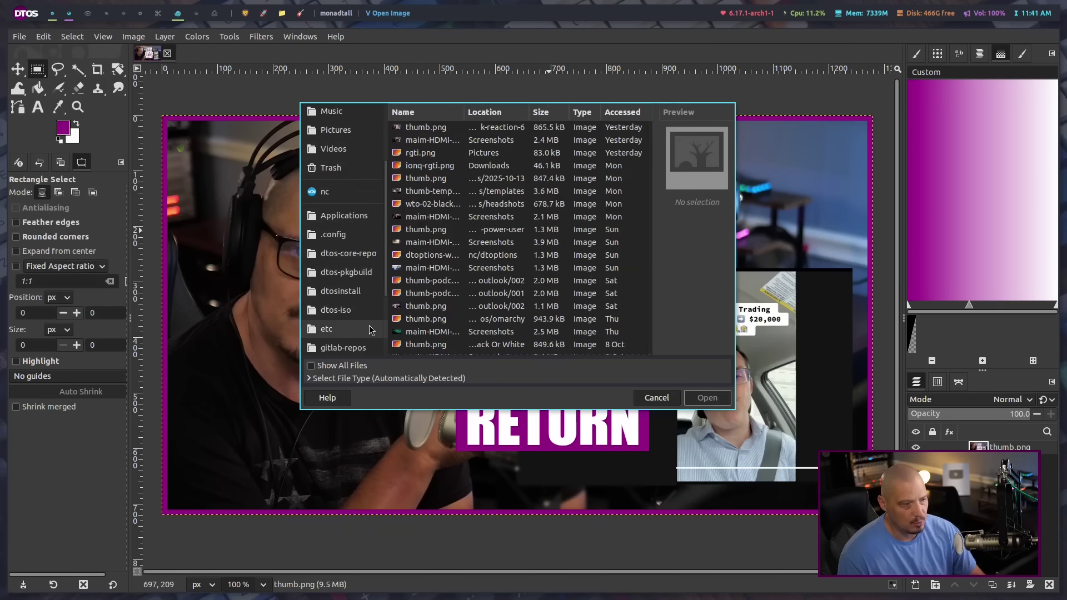
click(343, 321)
click(479, 291)
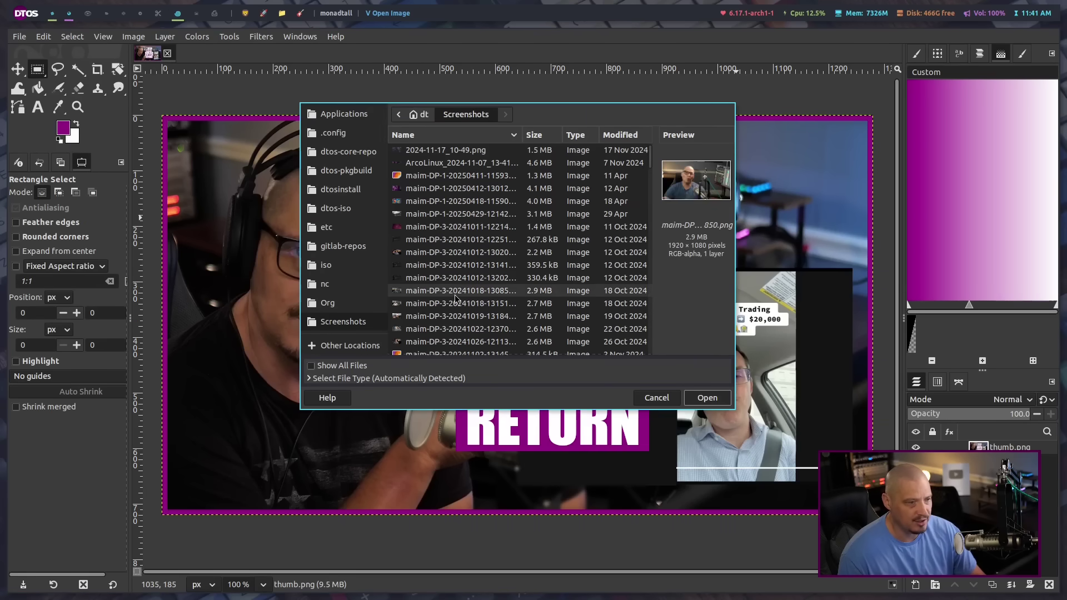
double_click(455, 295)
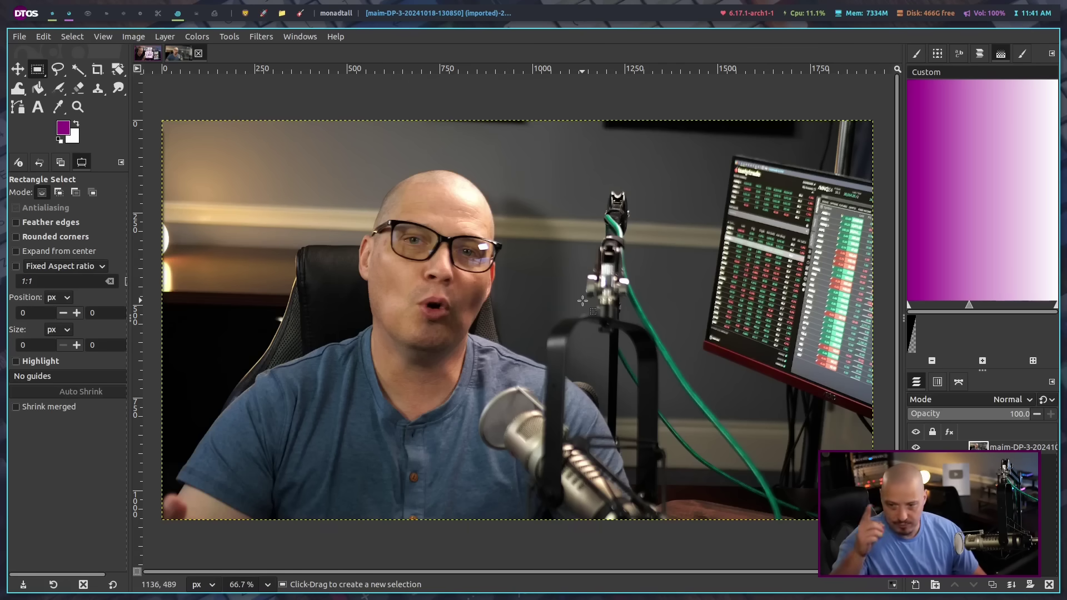
Raise the screenshot's contrast slightly with Brightness-Contrast
click(197, 36)
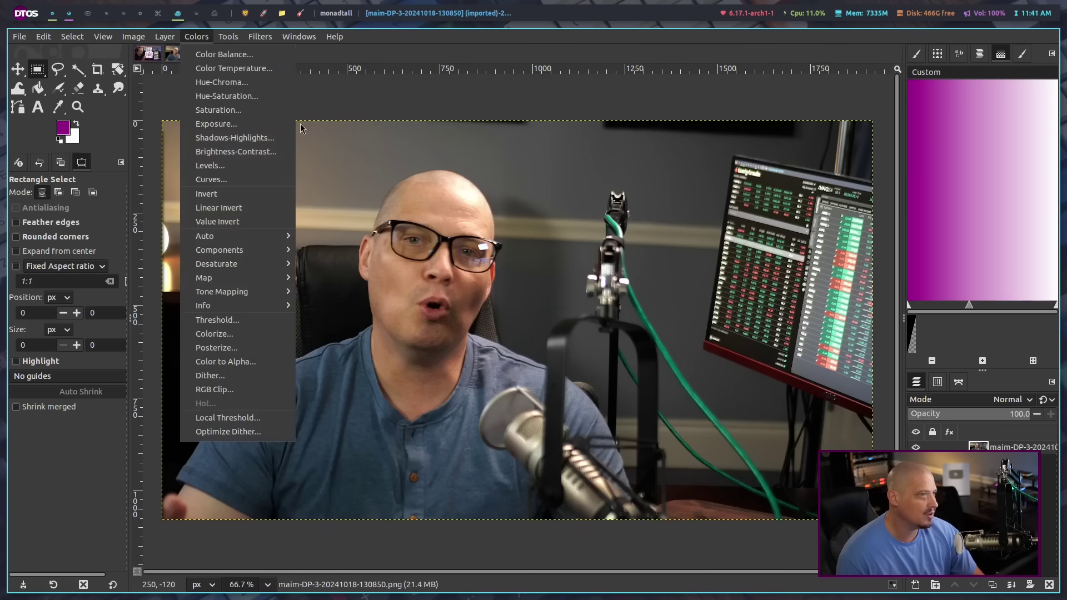
click(236, 148)
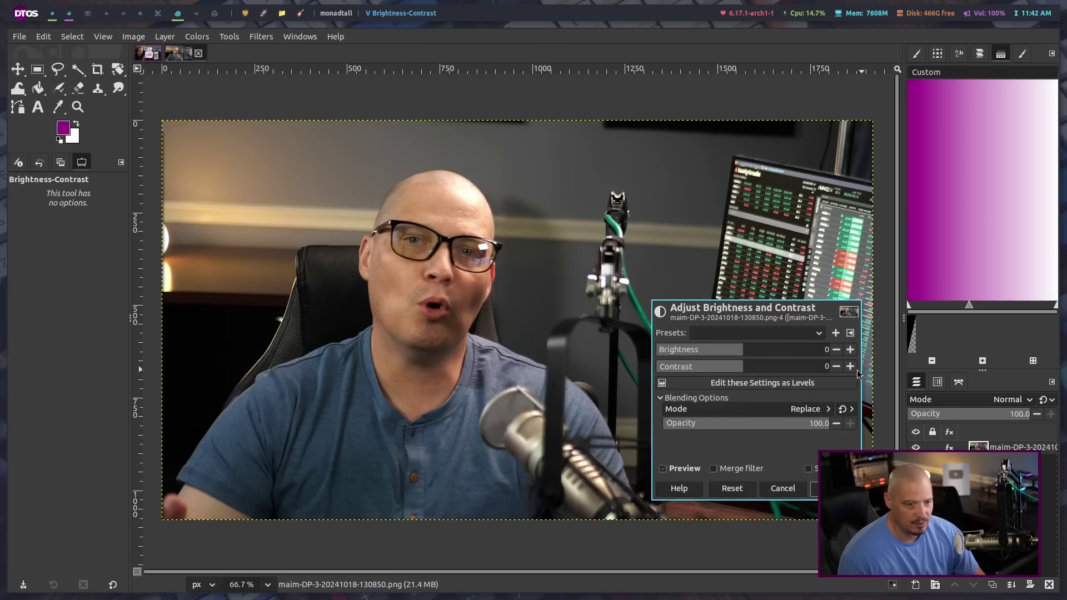
click(850, 367)
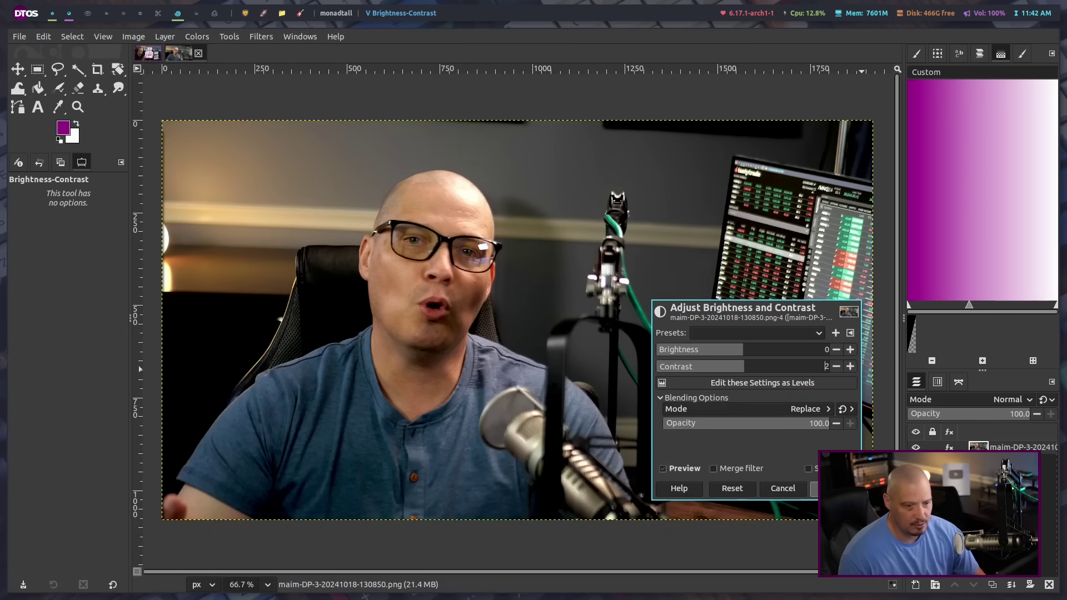
click(828, 488)
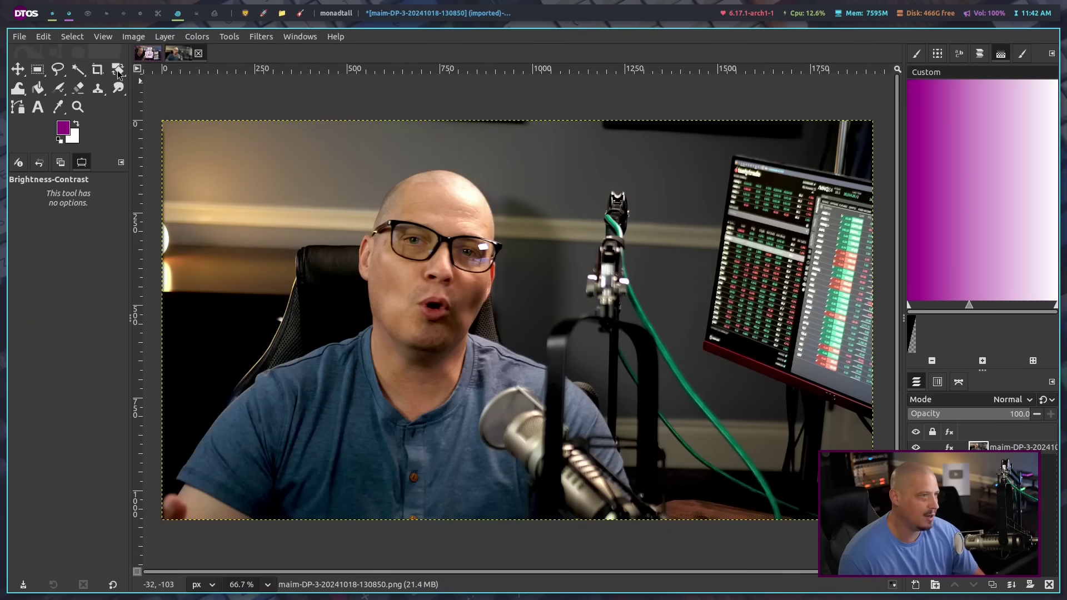
Boost the screenshot's saturation to about 12.3 with Hue-Saturation
click(196, 38)
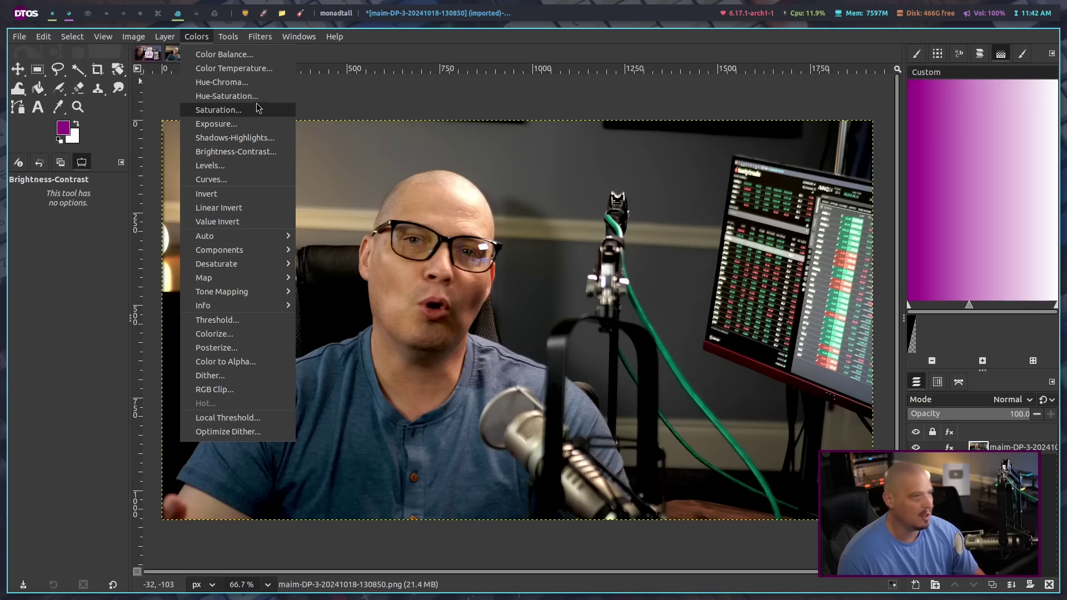
click(257, 102)
click(814, 368)
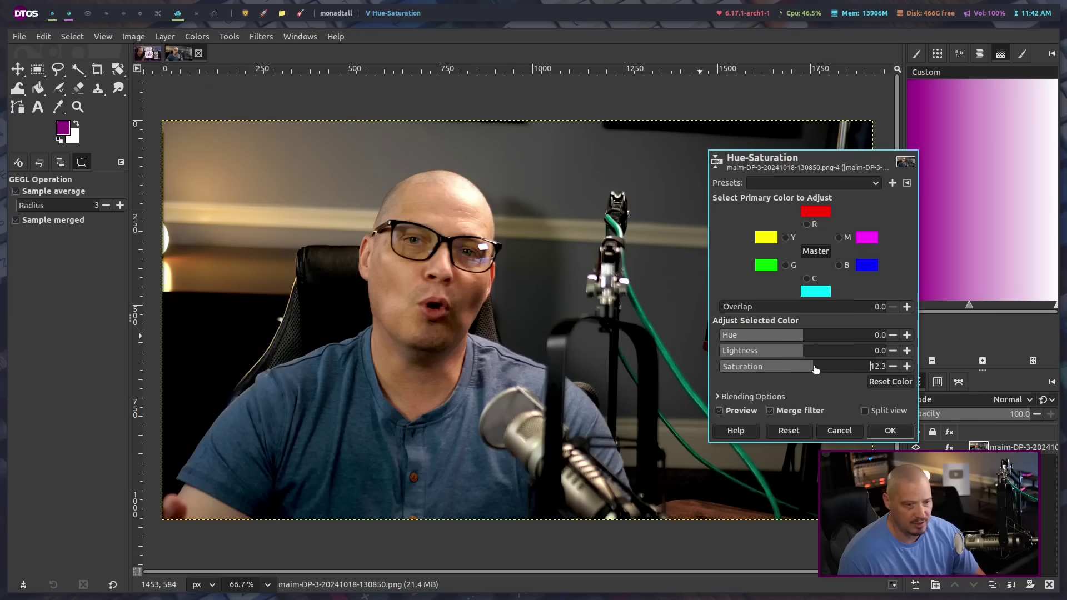
click(887, 431)
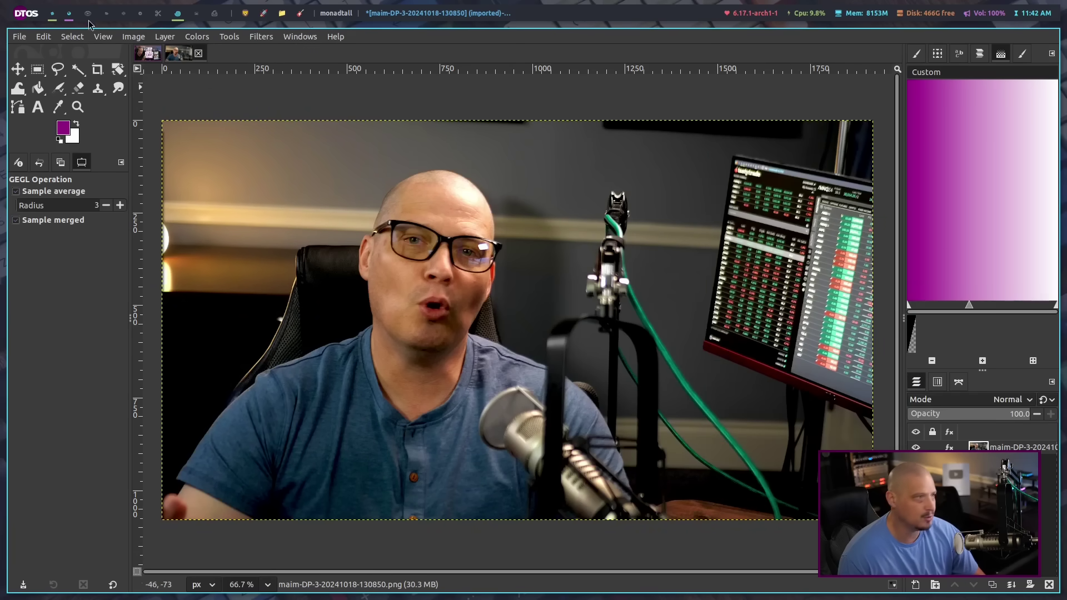
click(133, 37)
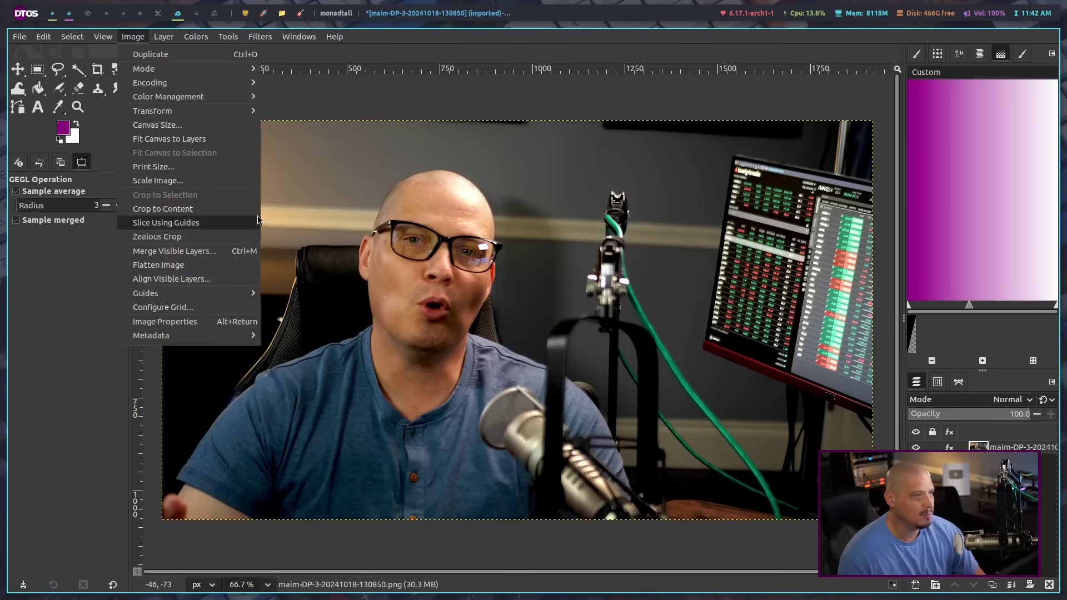
Scale the image to 1280×720
click(200, 182)
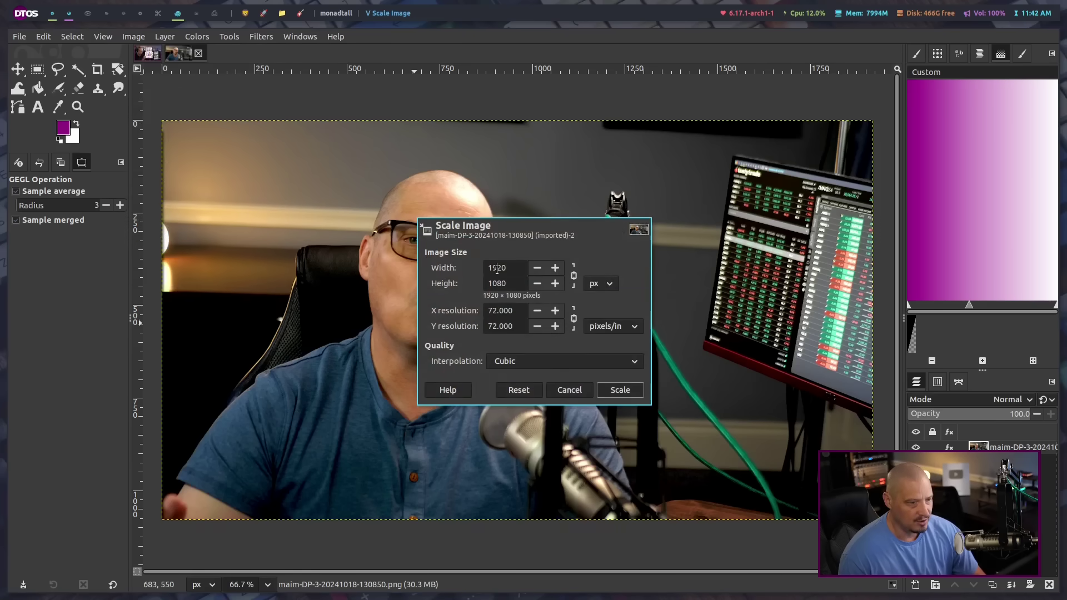
text(128)
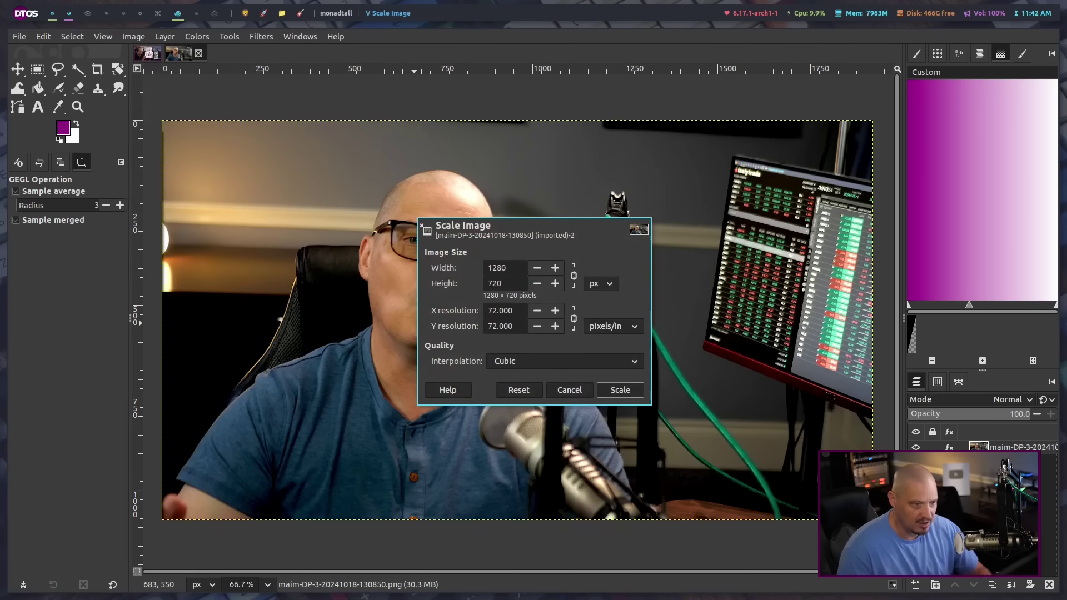
text(0)
click(616, 389)
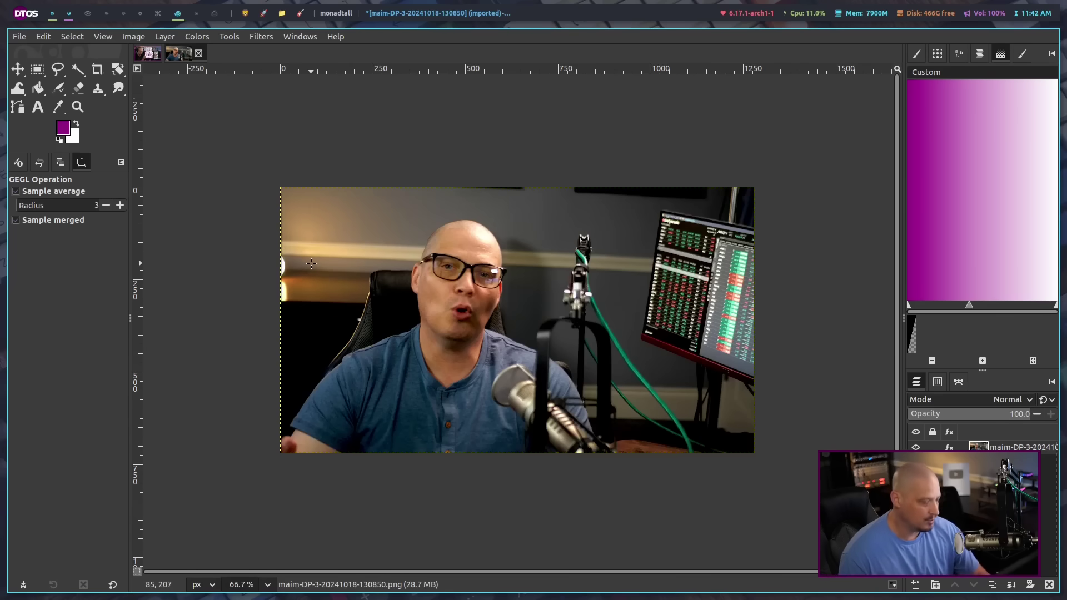
Stroke a 20 px purple border around the whole image, then make white the foreground colour
key(ctrl+a)
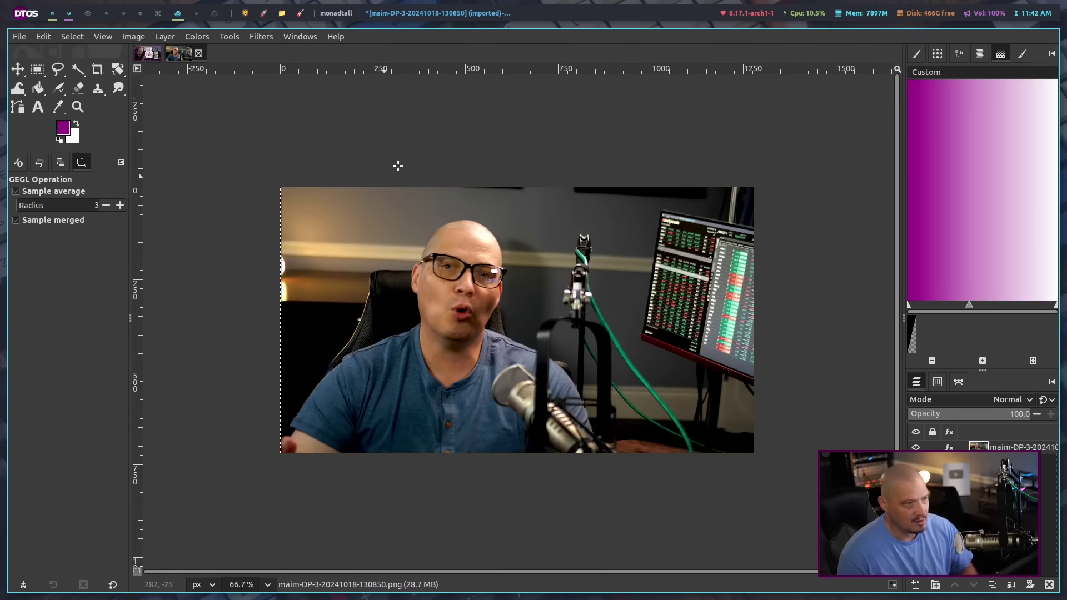
click(41, 40)
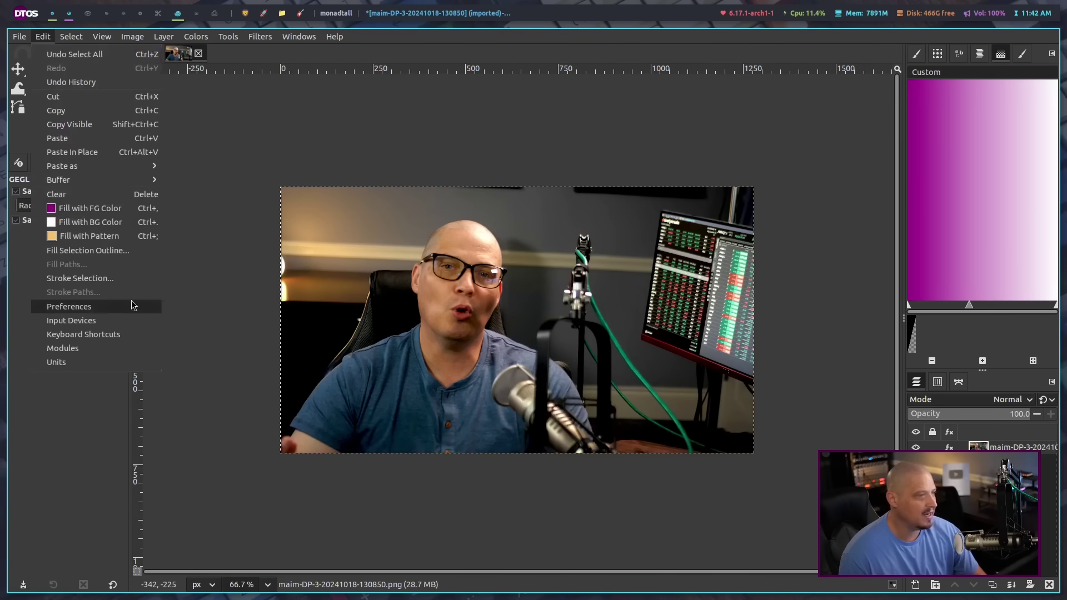
click(112, 278)
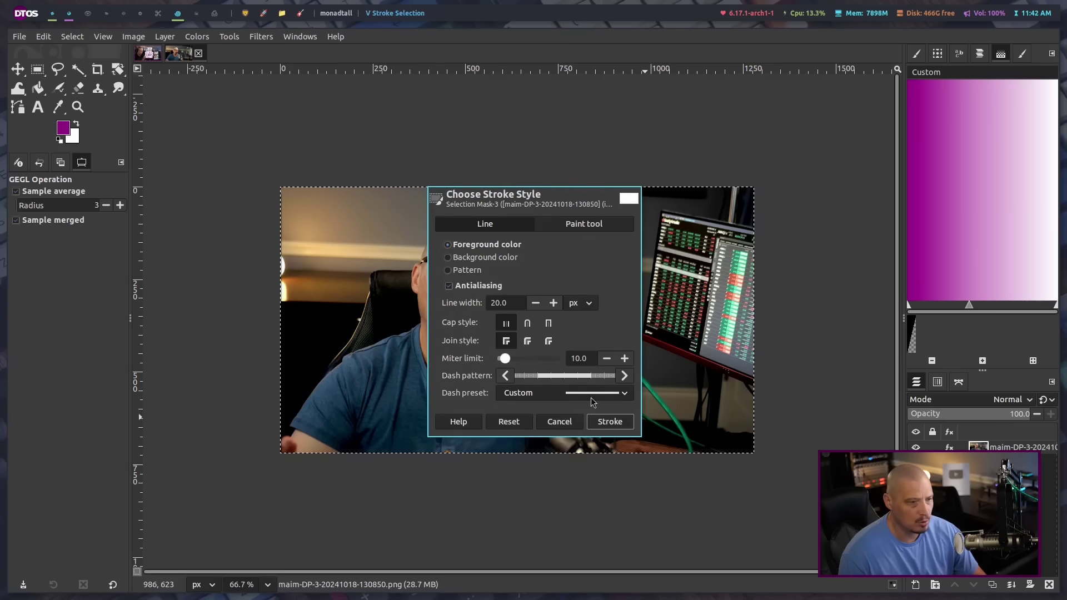
click(609, 421)
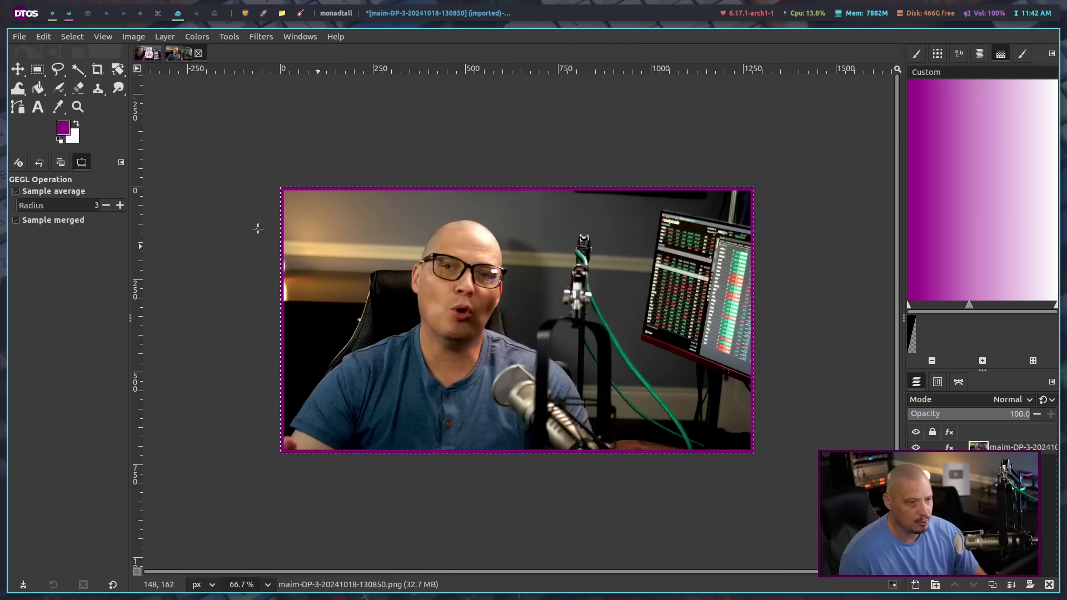
click(78, 125)
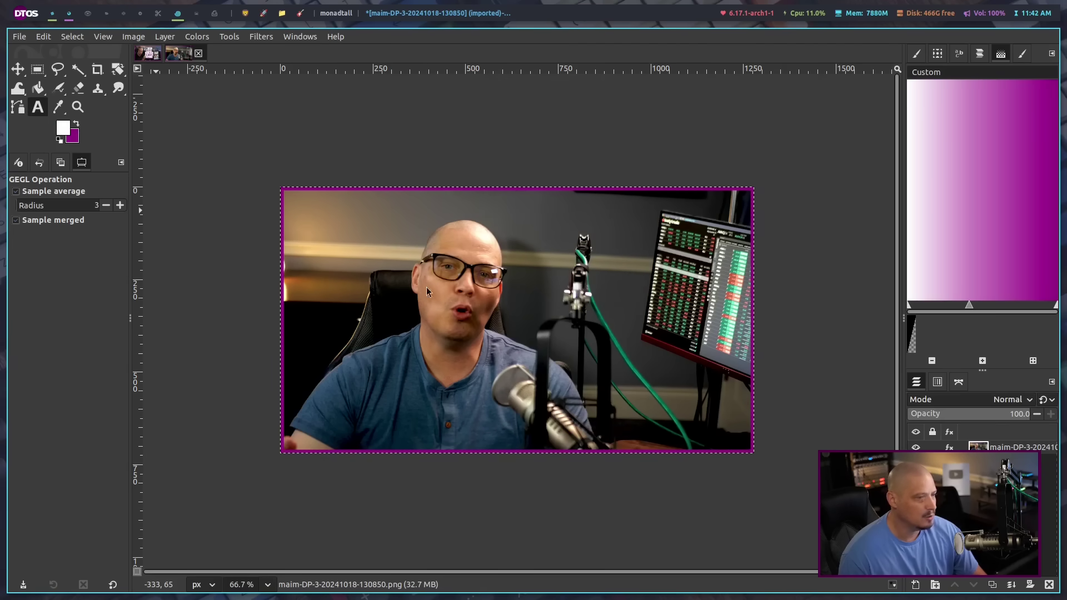
Add a text box over the face and set its font to Impact Regular
key(t)
click(418, 258)
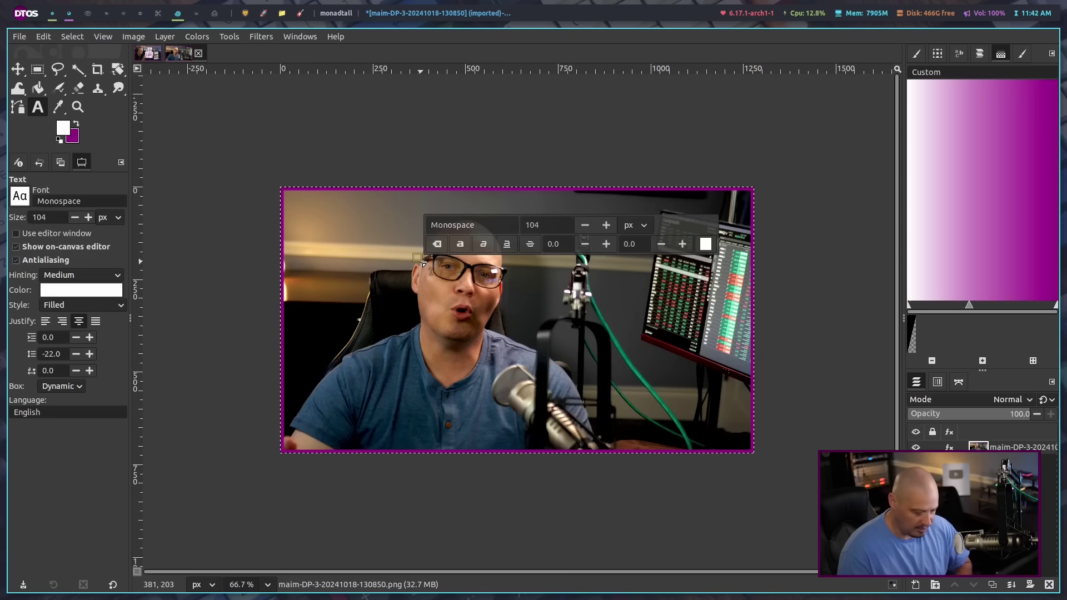
text(This)
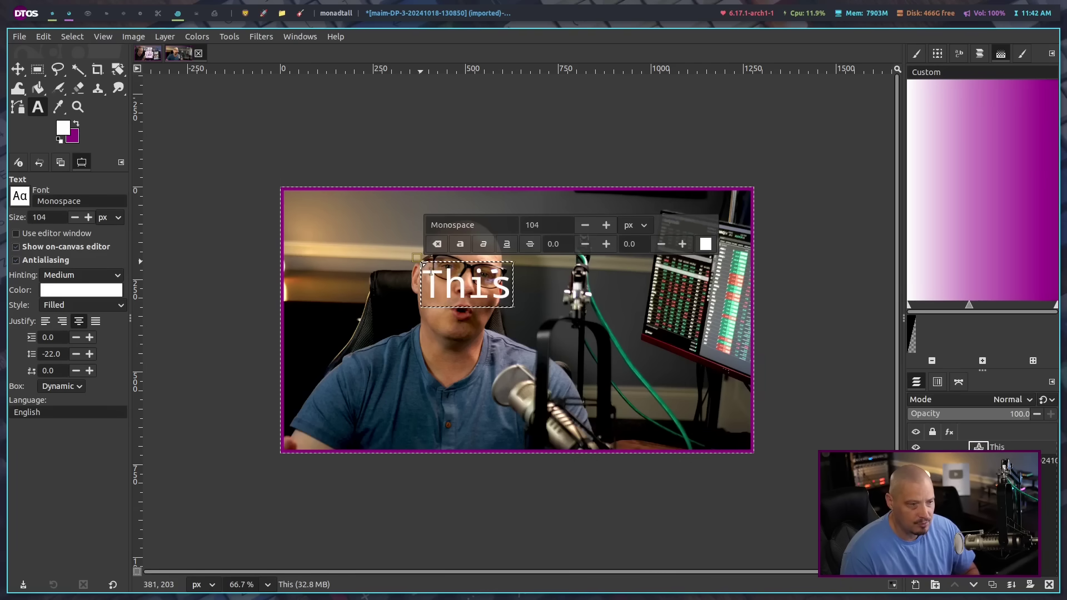
text( is a te)
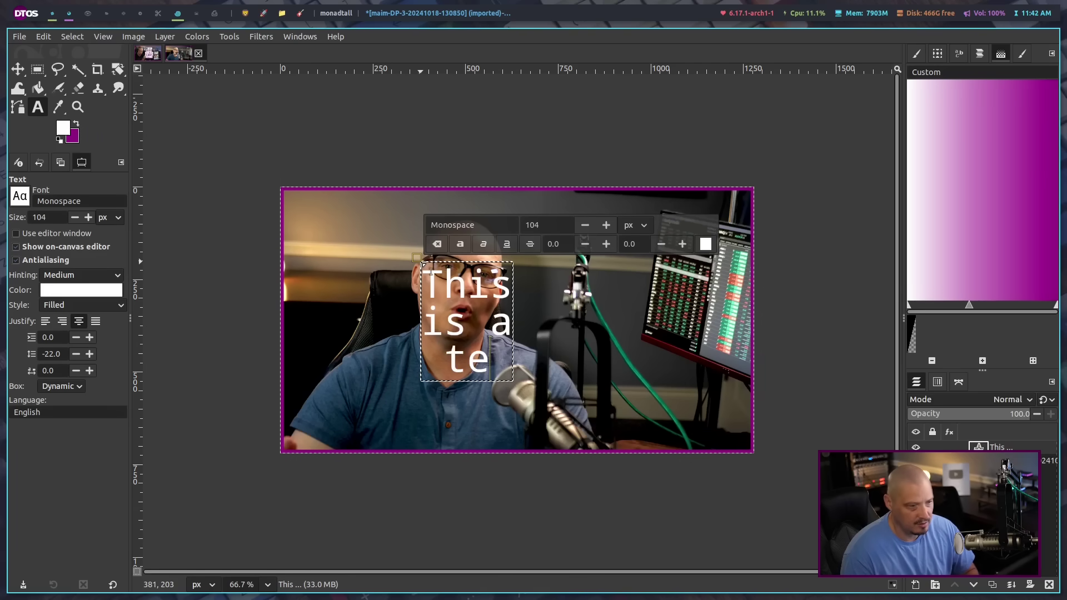
text(st)
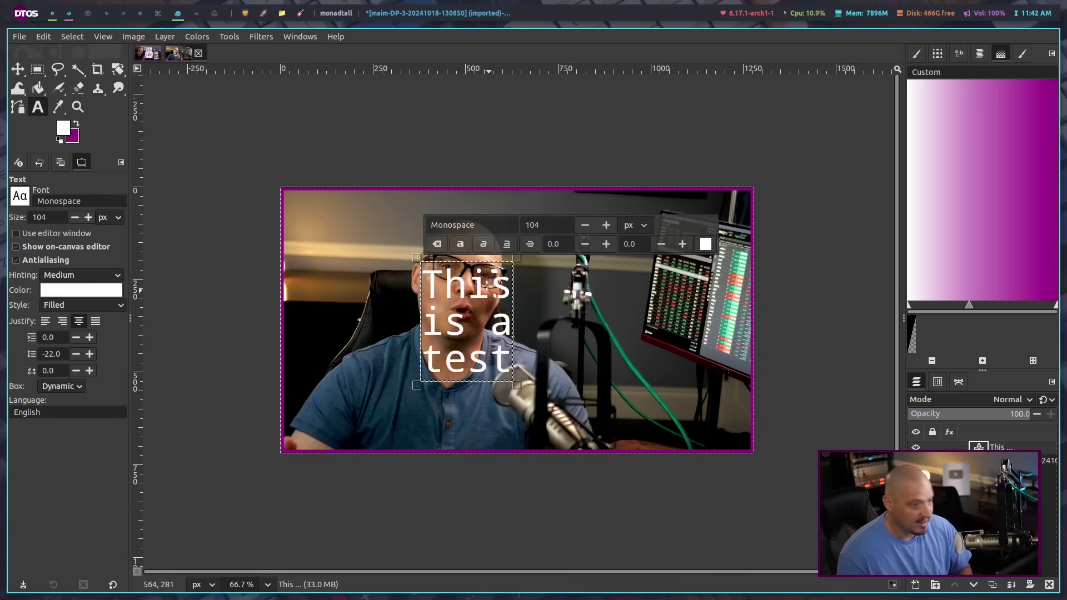
key(ctrl+a)
click(468, 225)
key(BackSpace)
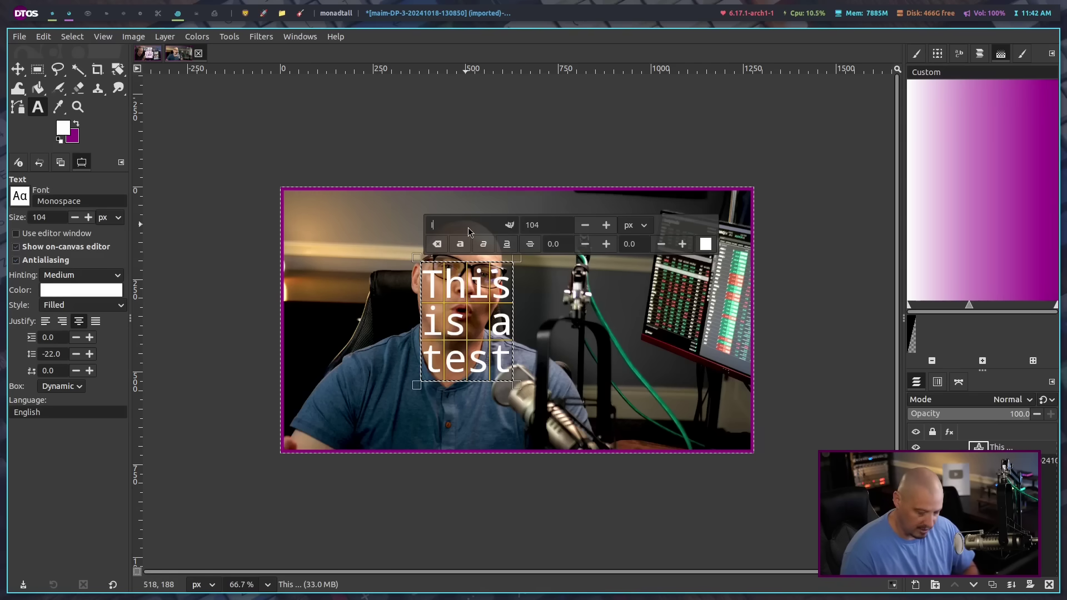
text(Imp)
click(475, 238)
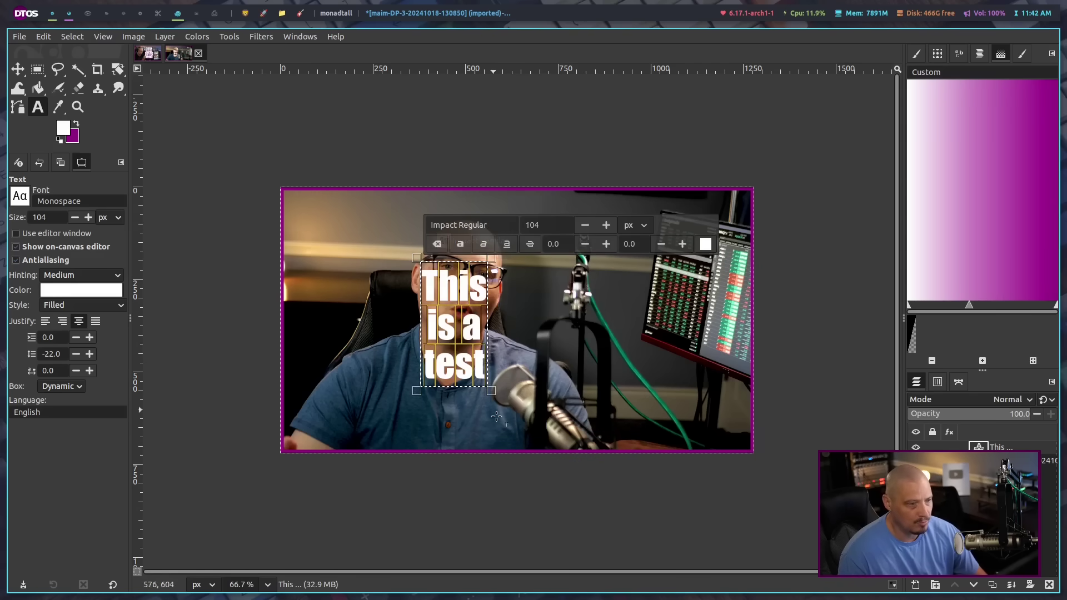
At 100% zoom, type the text as THIS IS A with TEST! on a new line
click(272, 585)
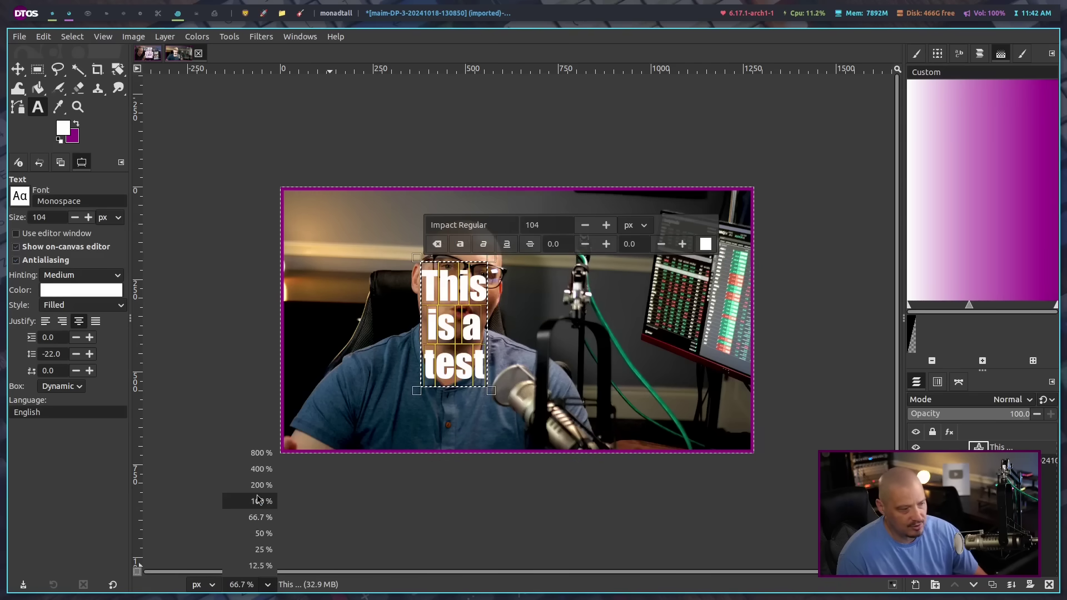
click(258, 501)
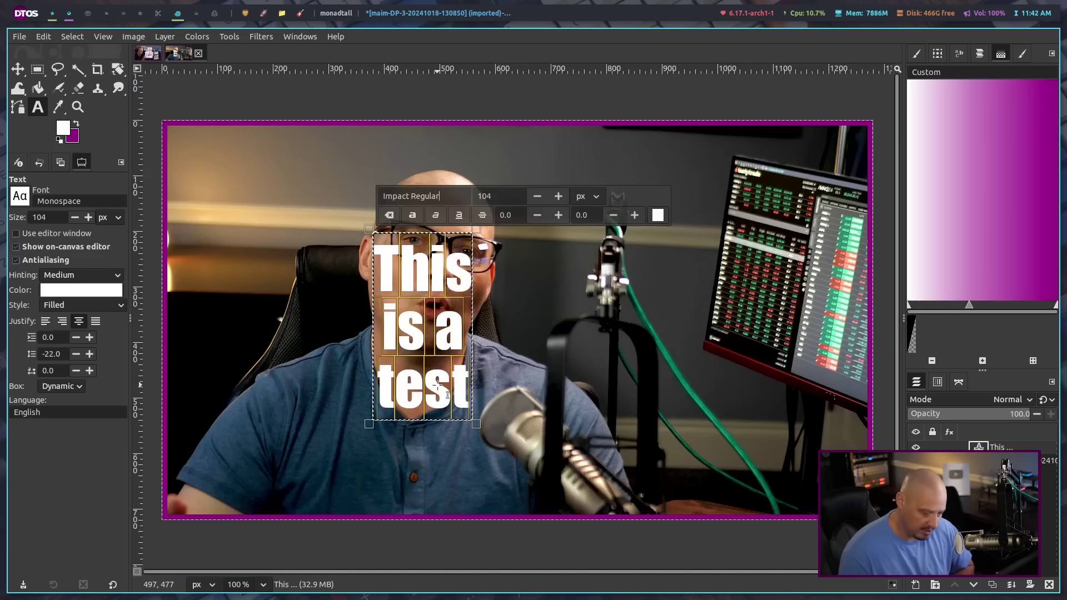
text(THIS )
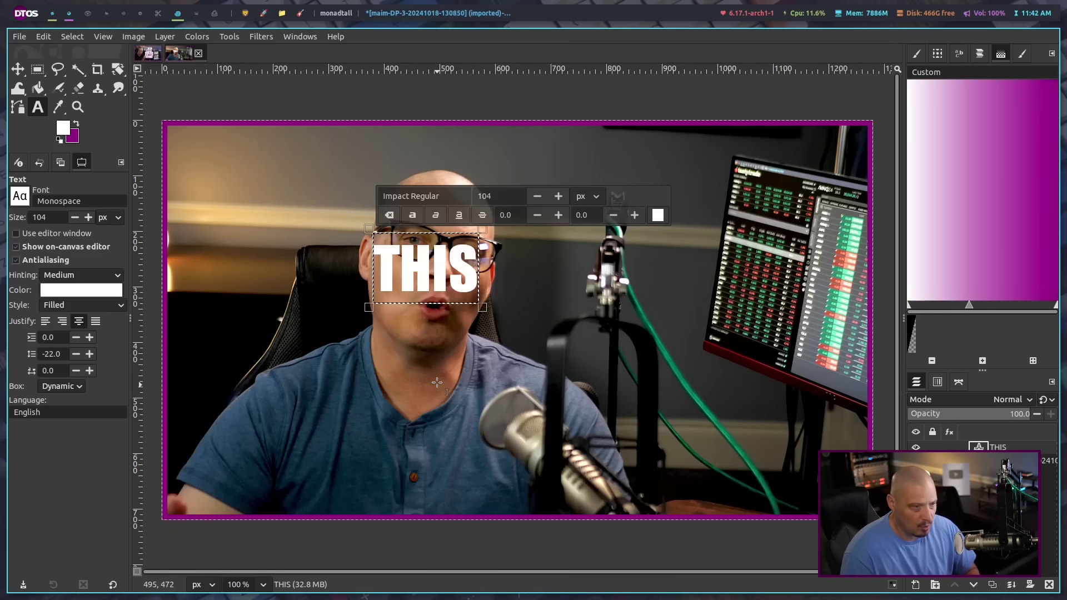
text(IS A)
key(Return)
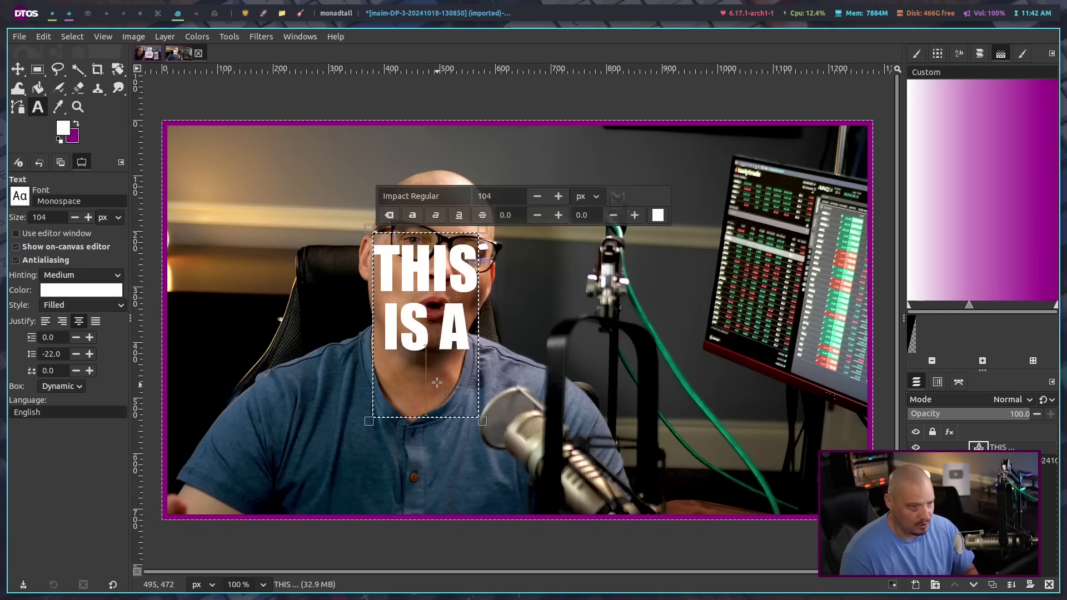
text(TEST!)
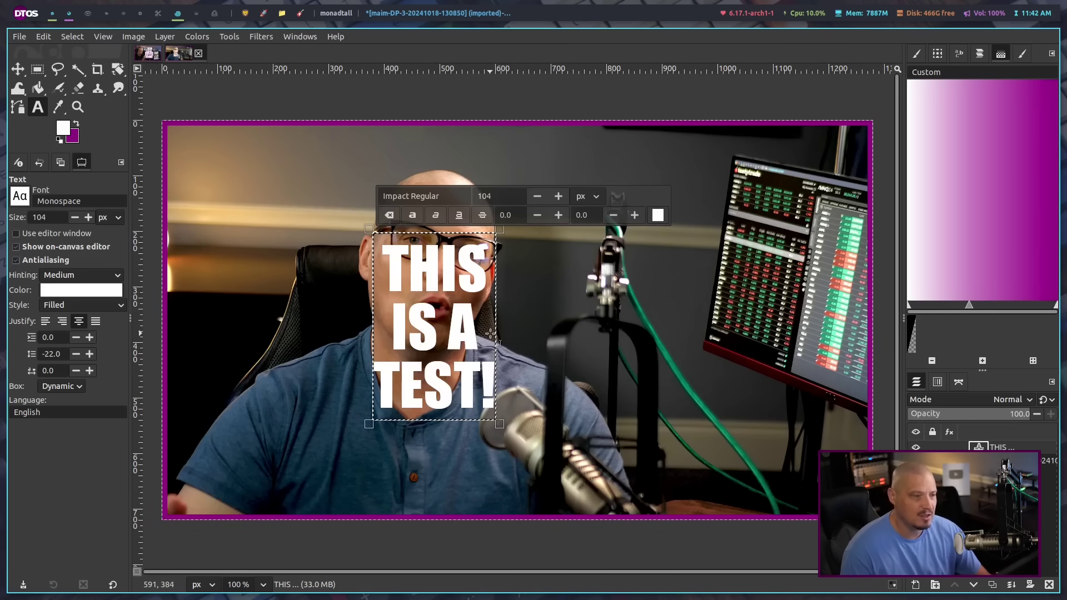
Colour the IS A line of the text purple
click(454, 326)
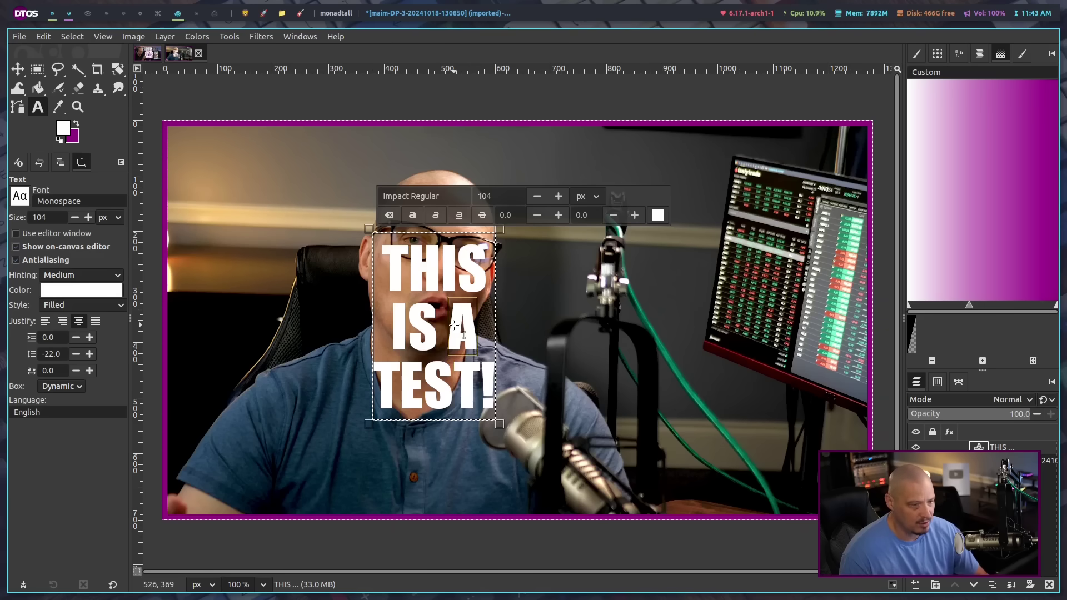
triple_click(454, 326)
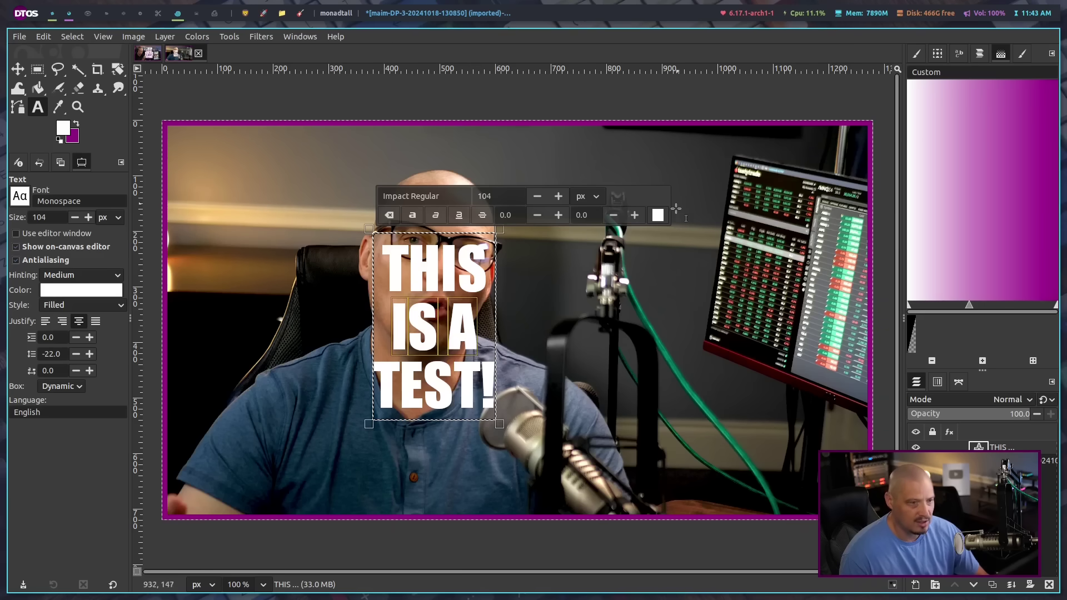
click(658, 216)
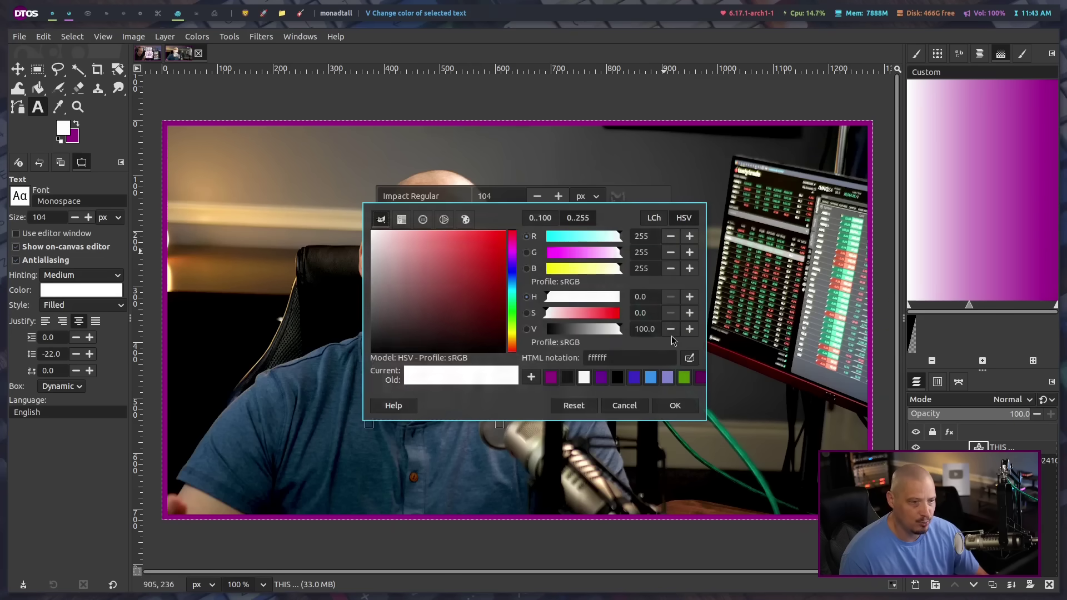
click(551, 378)
click(674, 405)
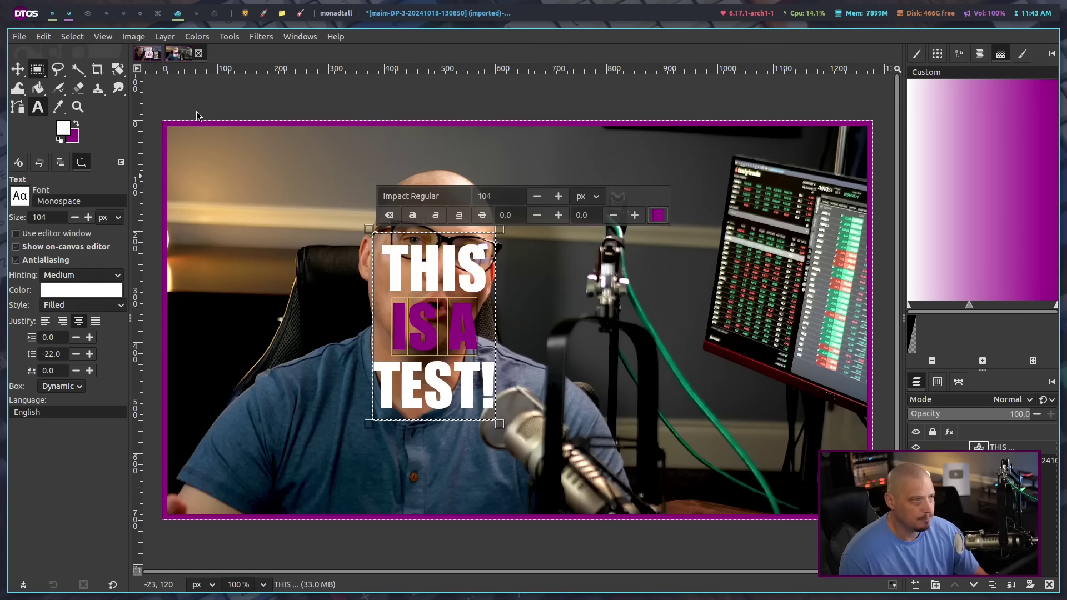
key(r)
click(165, 36)
Add a transparent layer and fill a black bar behind THIS
click(202, 54)
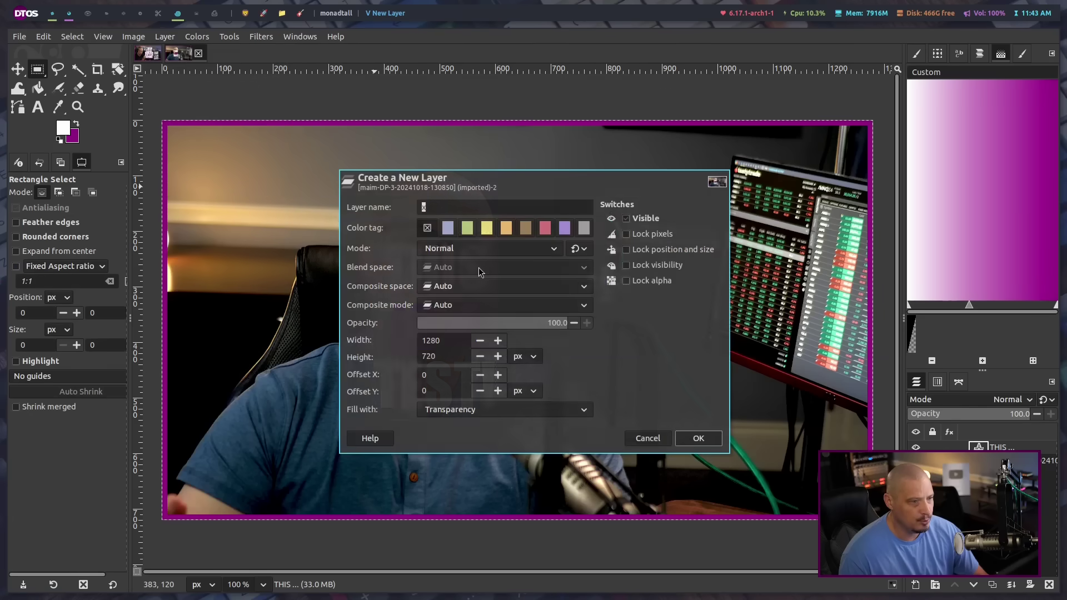
key(Return)
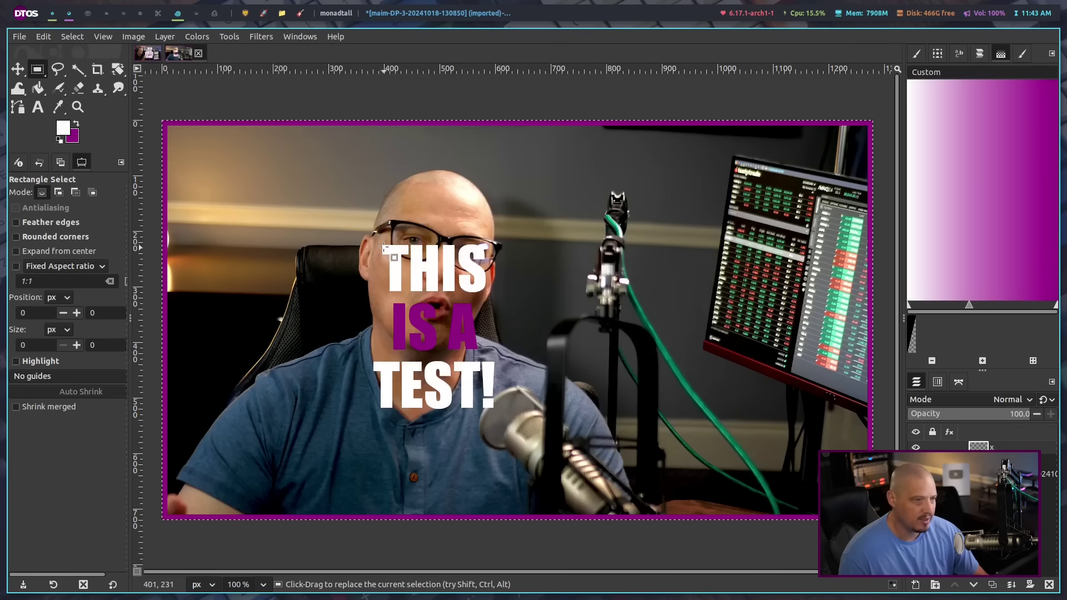
drag(371, 237, 497, 297)
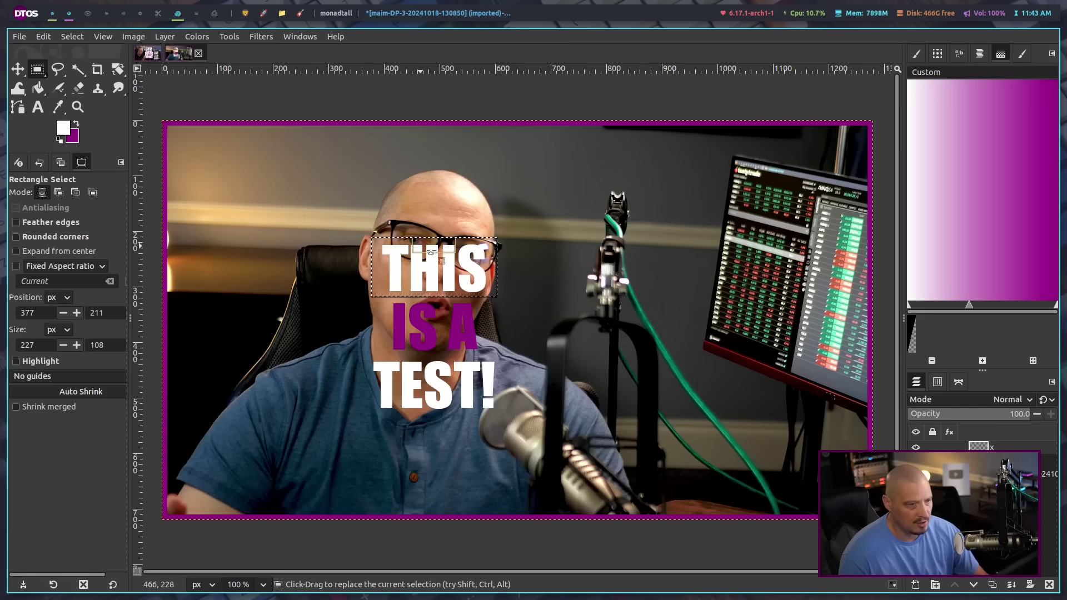
key(shift+b)
click(428, 261)
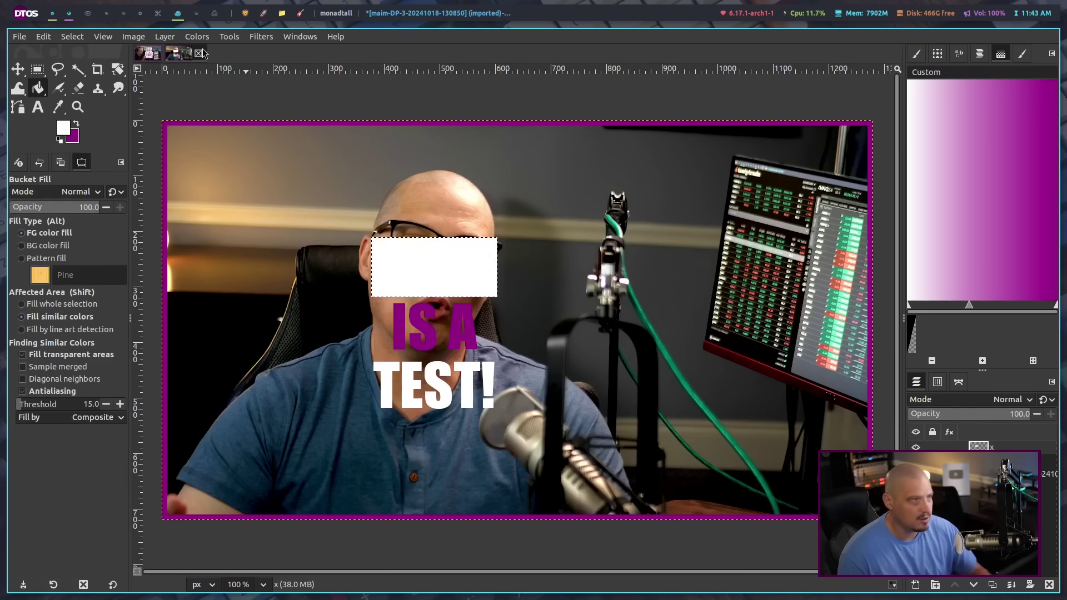
click(196, 36)
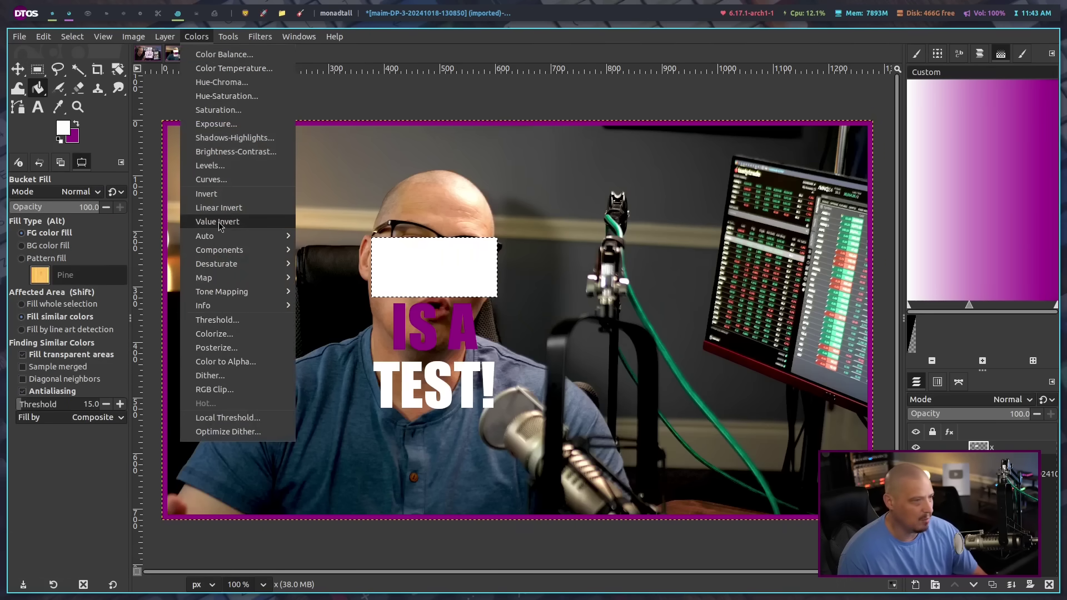
click(207, 193)
key(r)
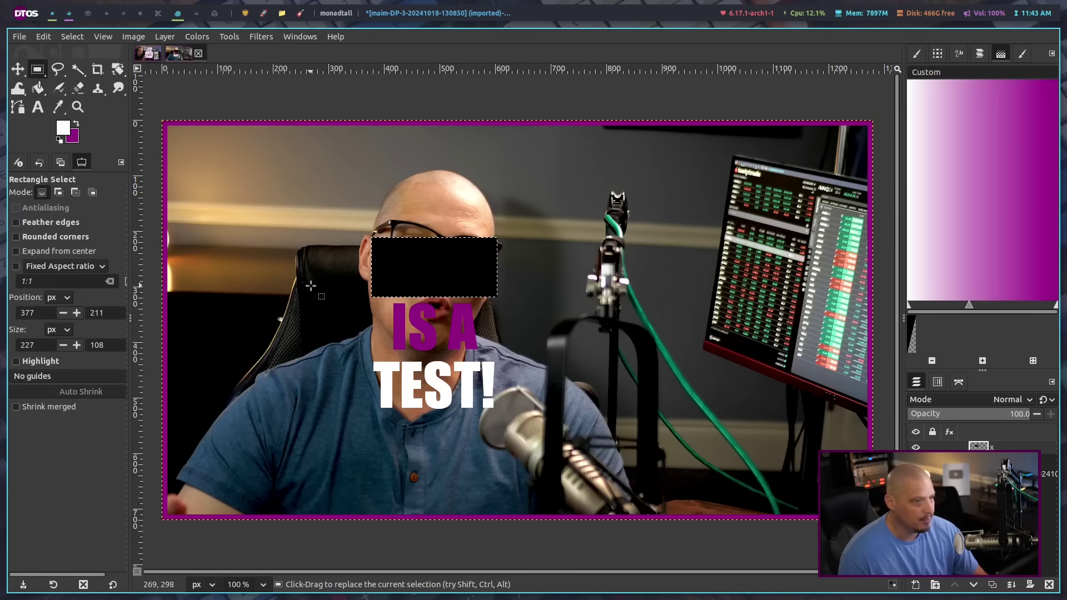
click(309, 289)
Fill a white bar behind the IS A line
drag(380, 297, 483, 352)
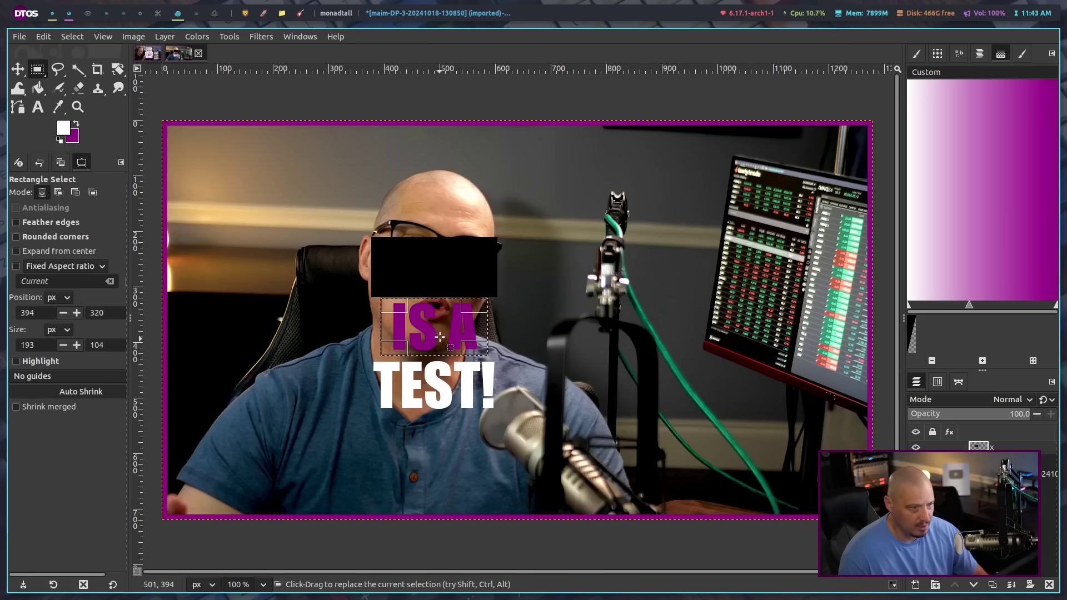
key(shift+b)
click(438, 336)
key(r)
key(x)
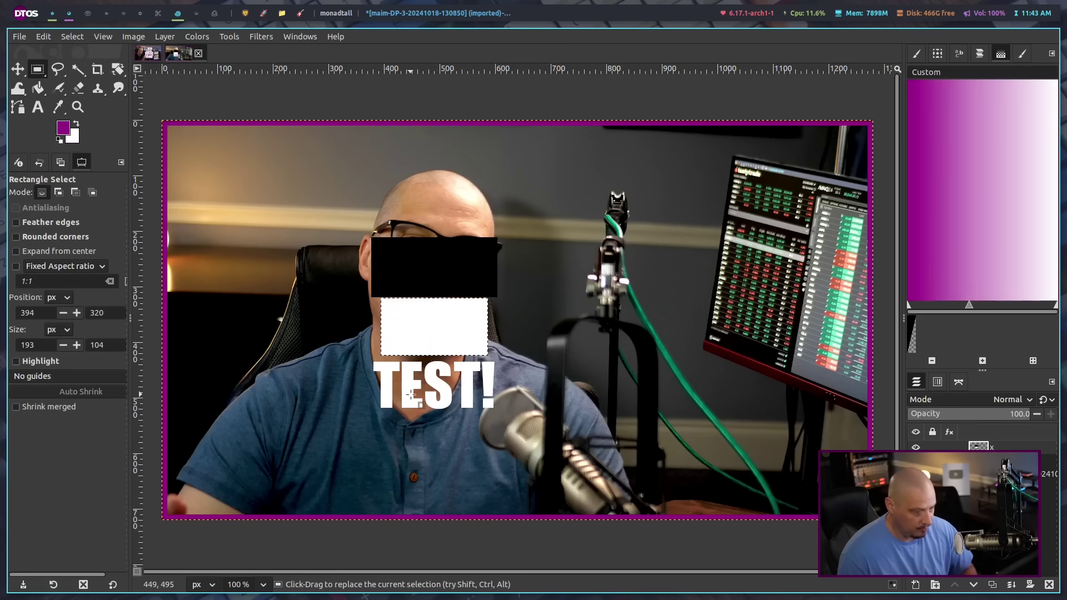
Fill a slightly widened purple bar behind TEST! and move the text layer above the bars
drag(365, 356, 503, 415)
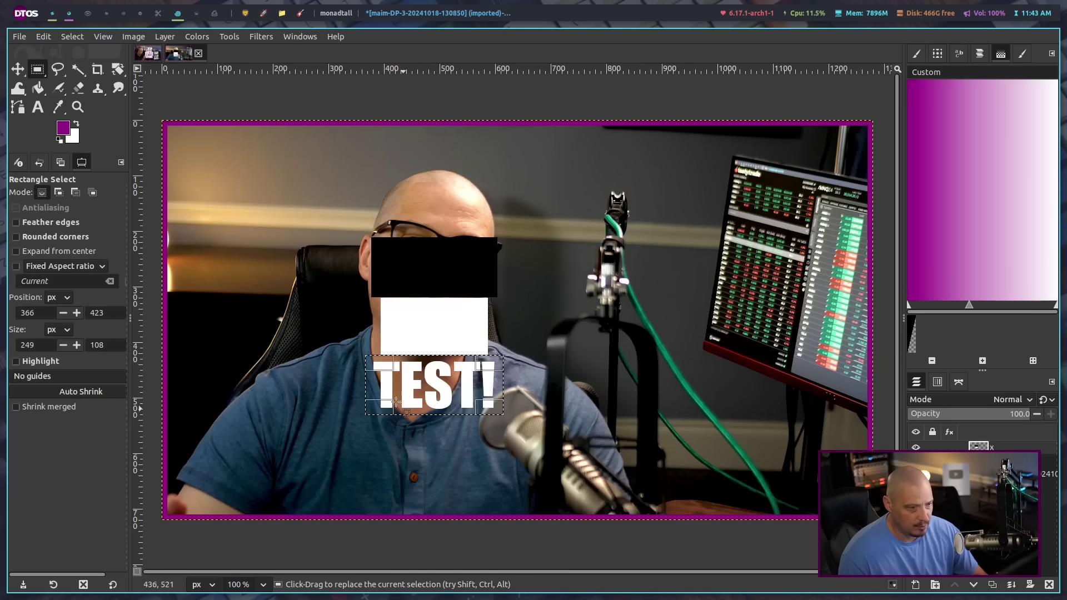
click(495, 382)
drag(503, 385, 505, 385)
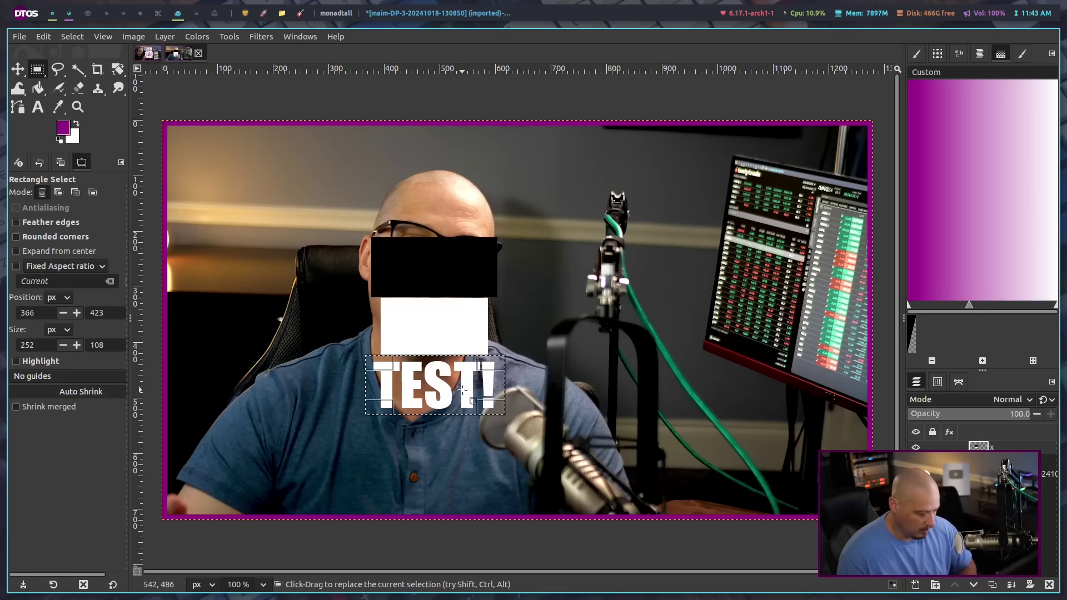
key(shift+b)
click(436, 388)
key(r)
drag(362, 262, 373, 270)
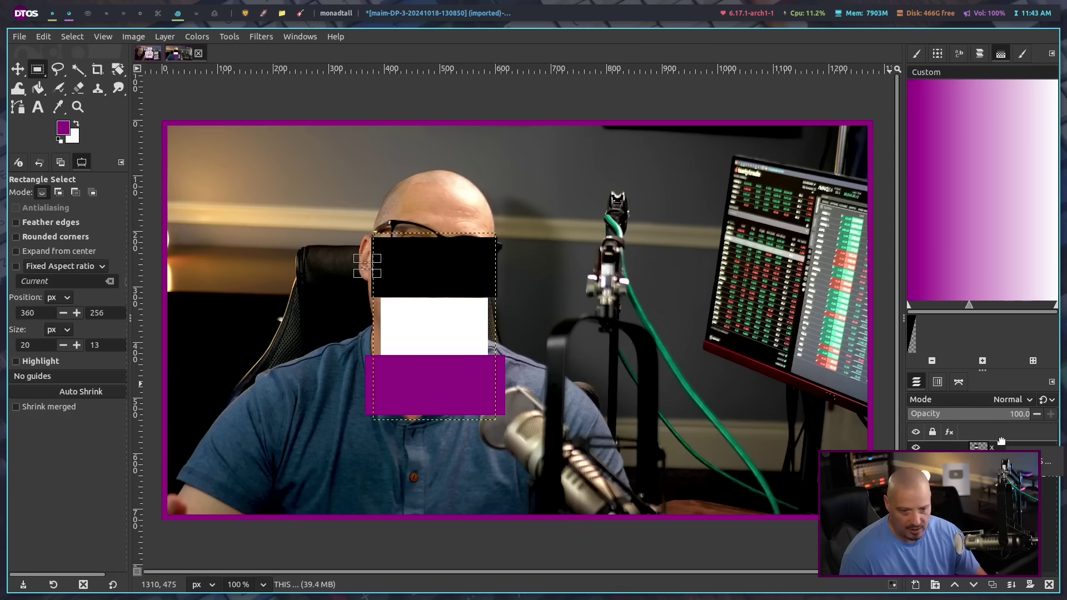
drag(1000, 440, 1001, 441)
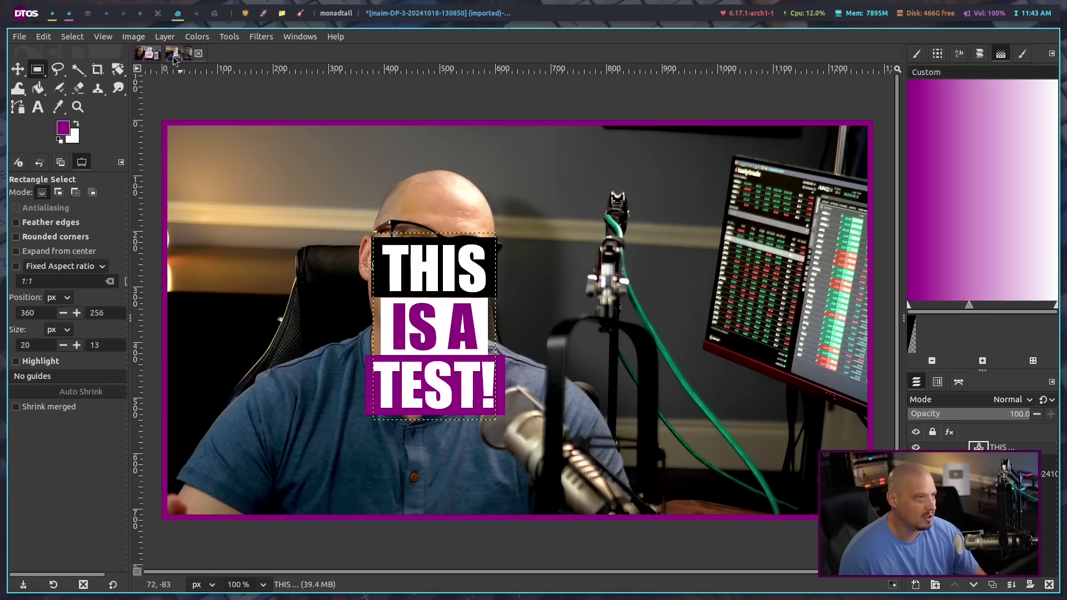
Merge Down the text onto its bars, drag the block right beside the monitor, then quit discarding changes
click(164, 37)
click(196, 109)
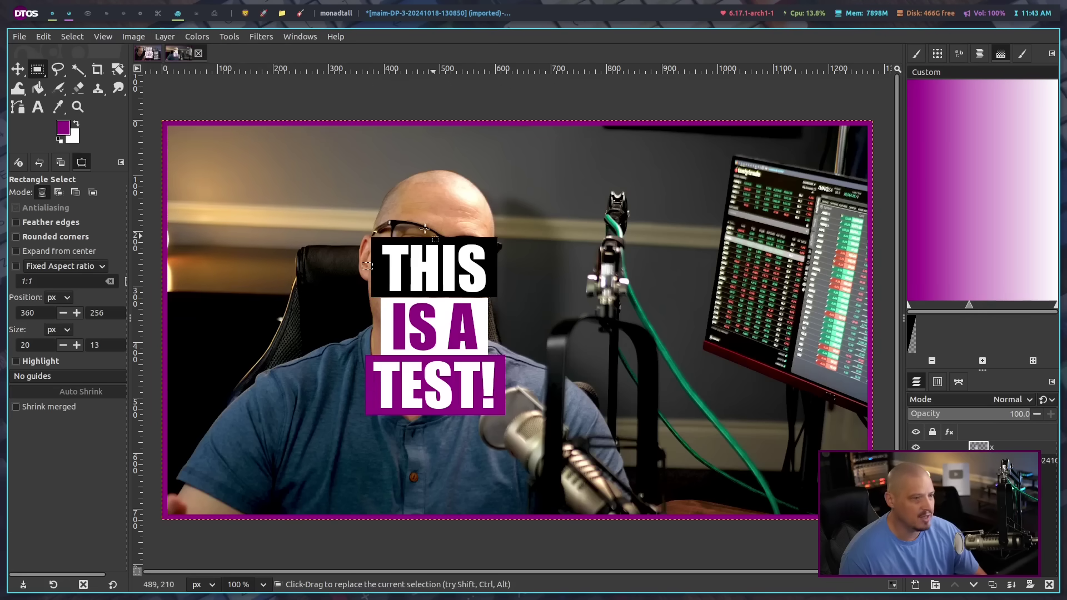
click(17, 68)
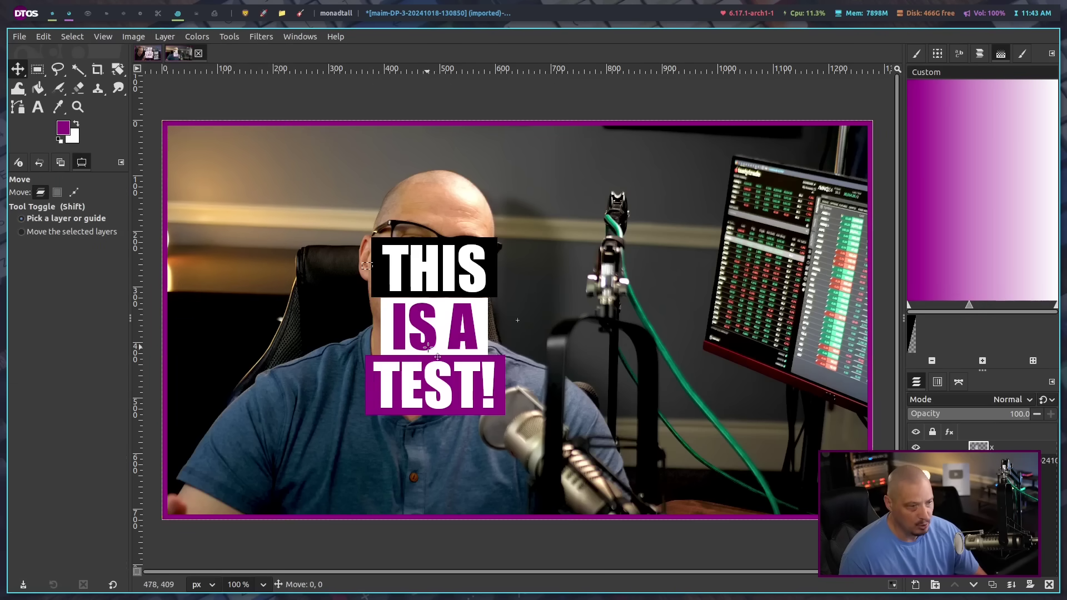
drag(447, 360, 646, 354)
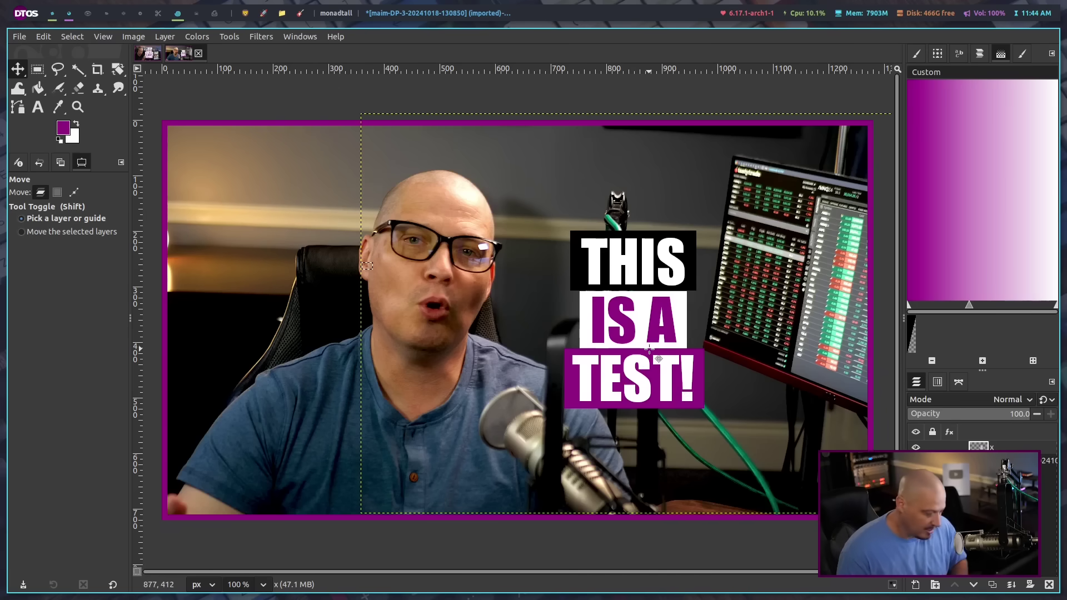
key(ctrl+q)
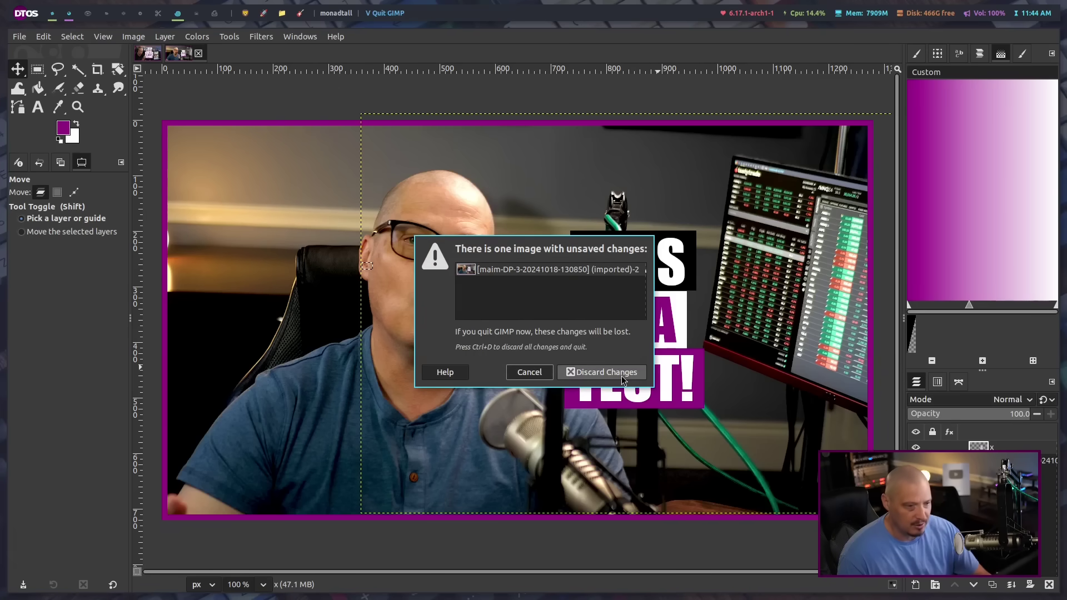
click(622, 380)
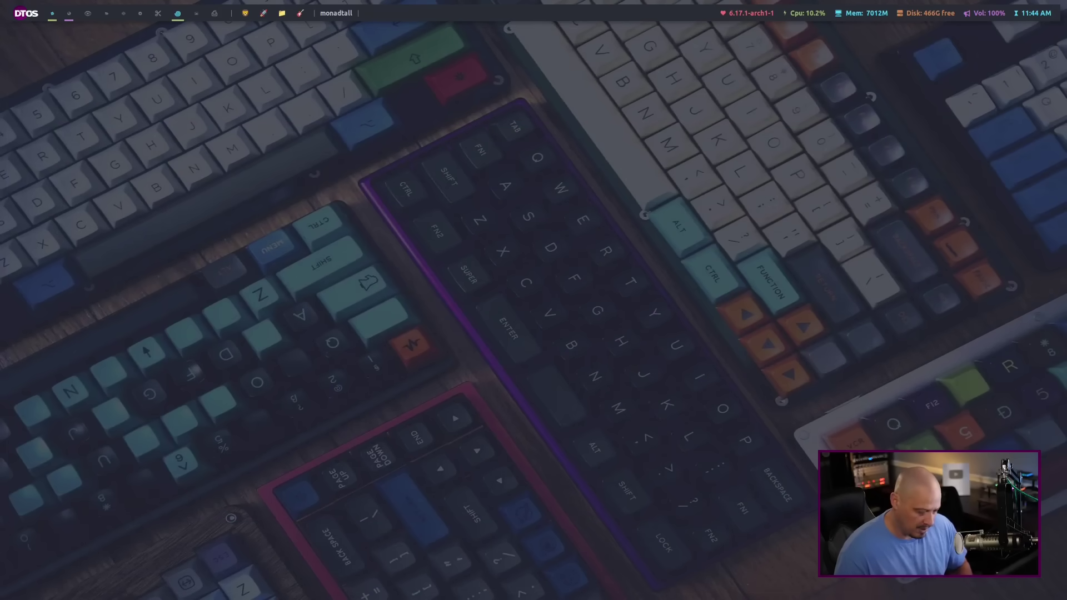
Start Audacity by typing 'auda' in the rofi launcher
key(super+shift+Return)
text(audac)
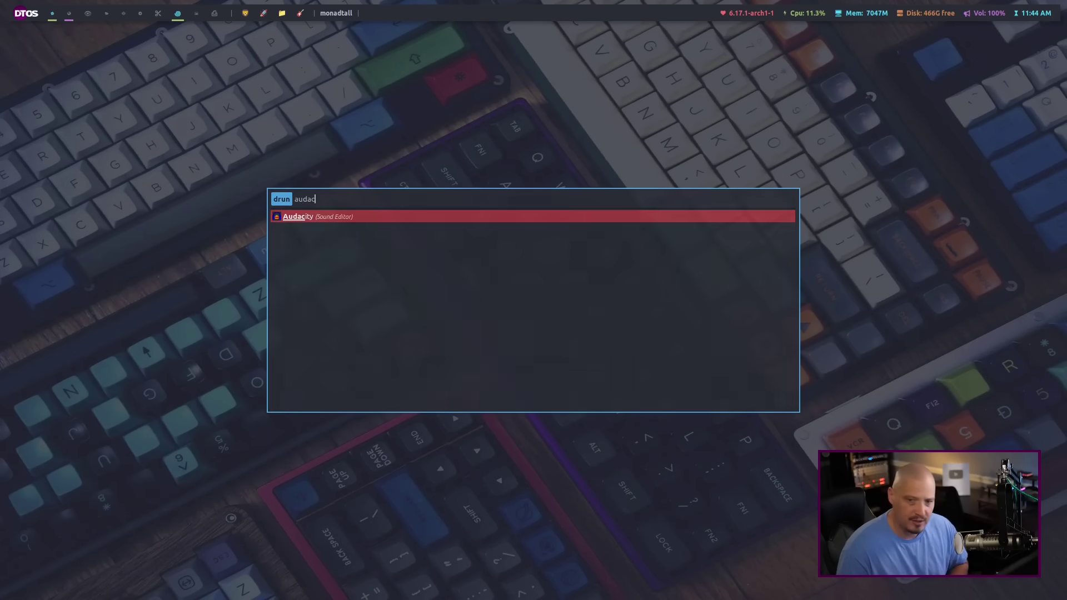
key(Return)
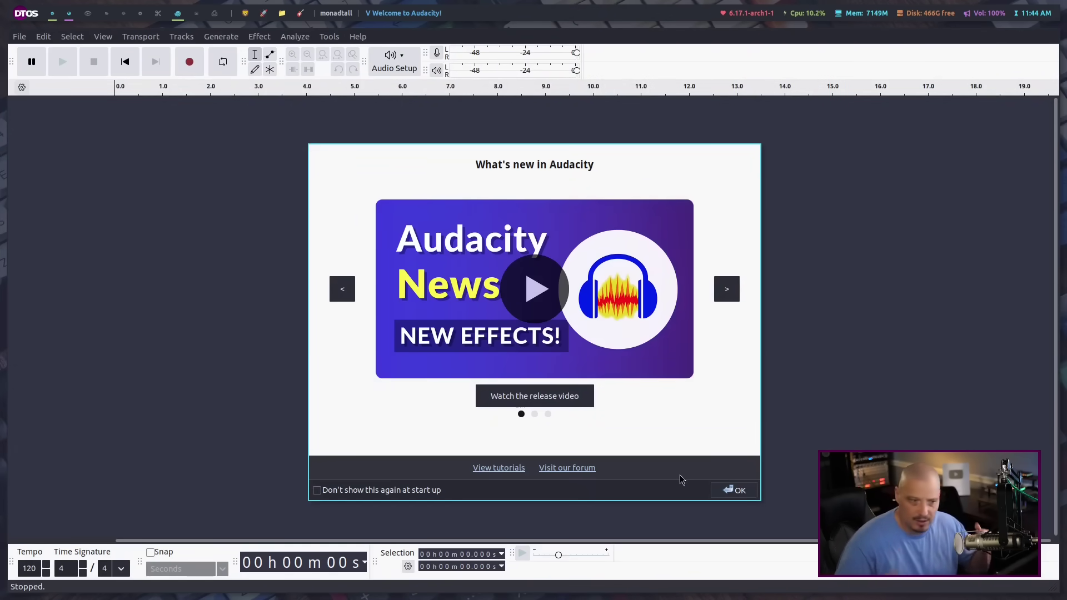
click(740, 491)
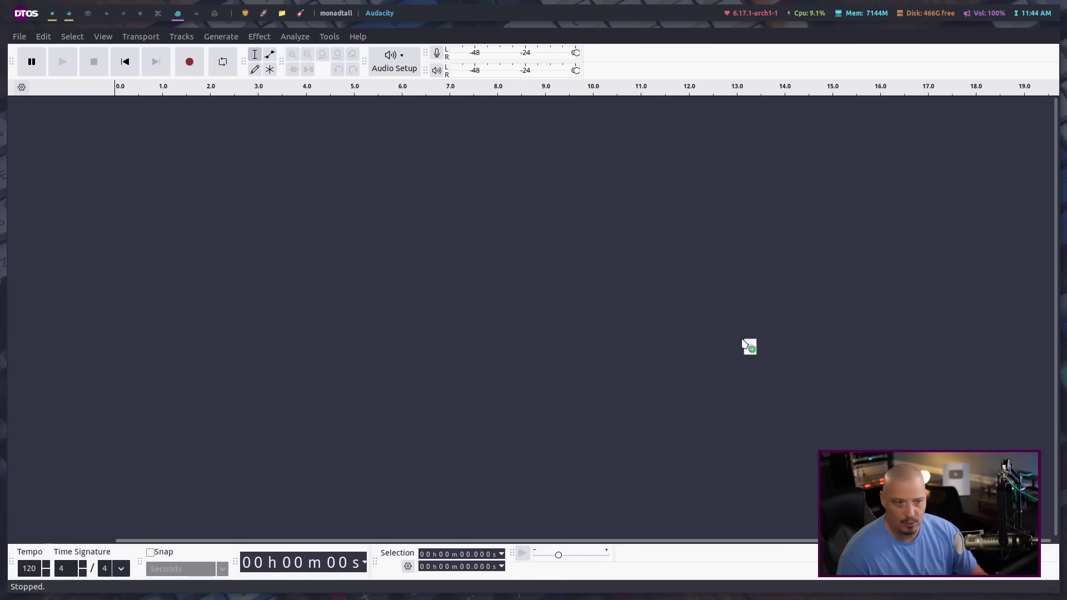
drag(748, 345, 427, 303)
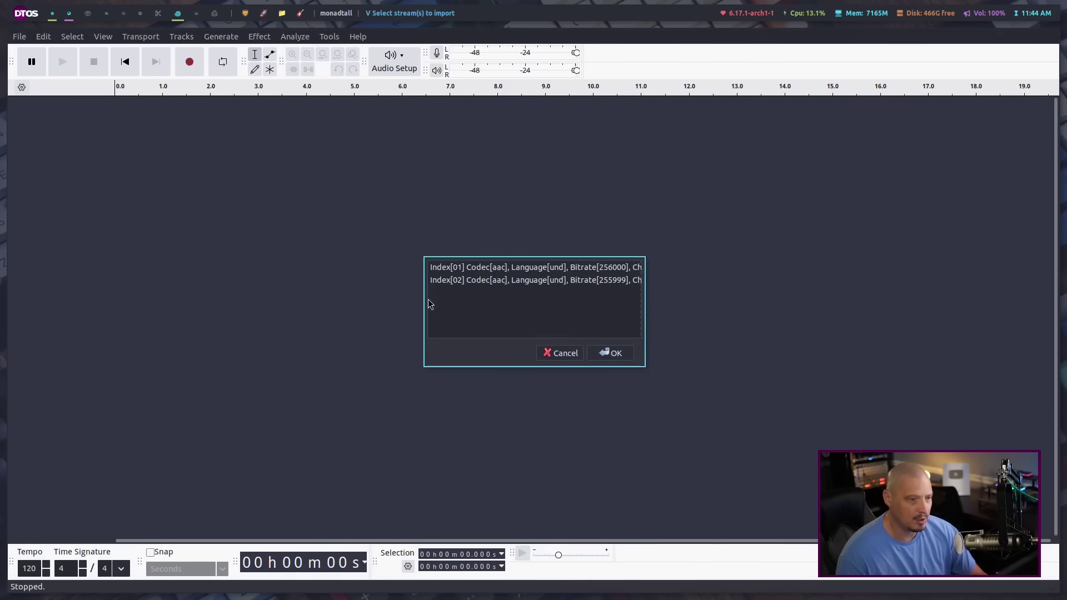
key(Down)
shift+click(506, 280)
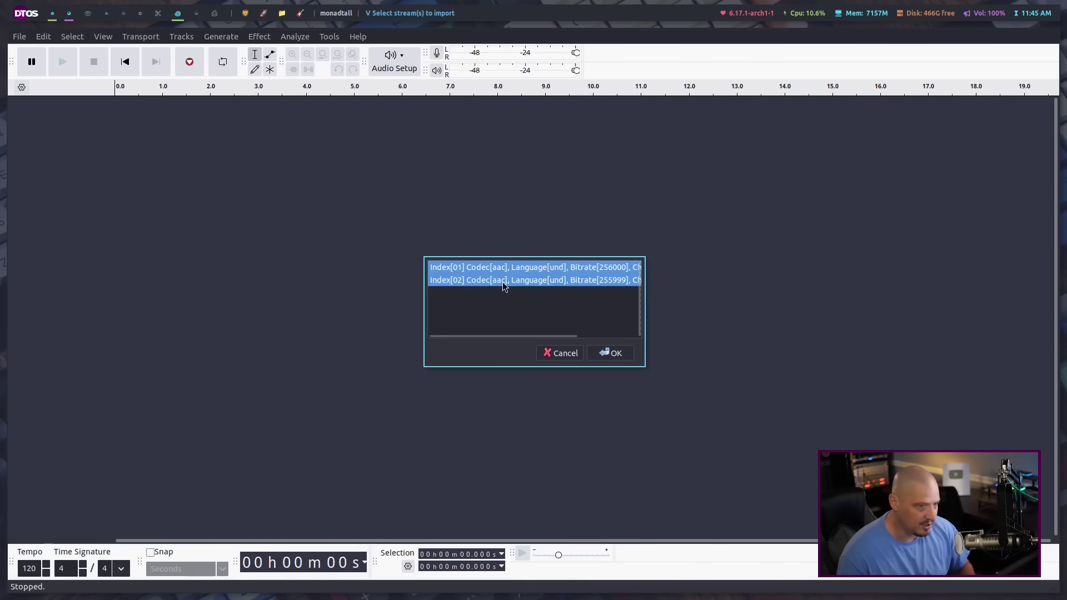
click(619, 358)
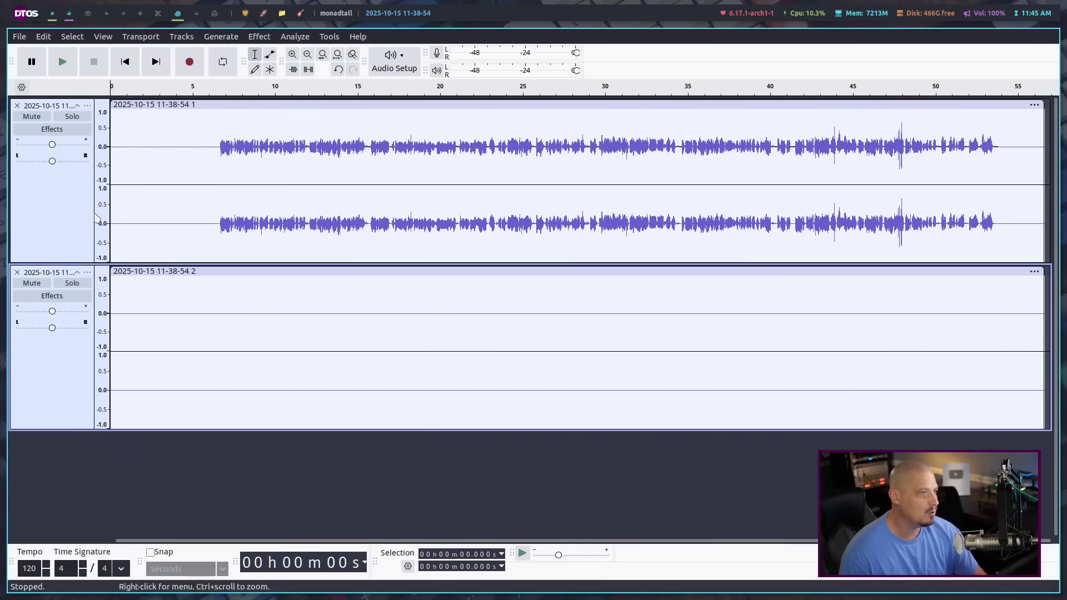
Select the whole first-track clip and apply Amplify at 1.5 dB
double_click(178, 147)
click(258, 38)
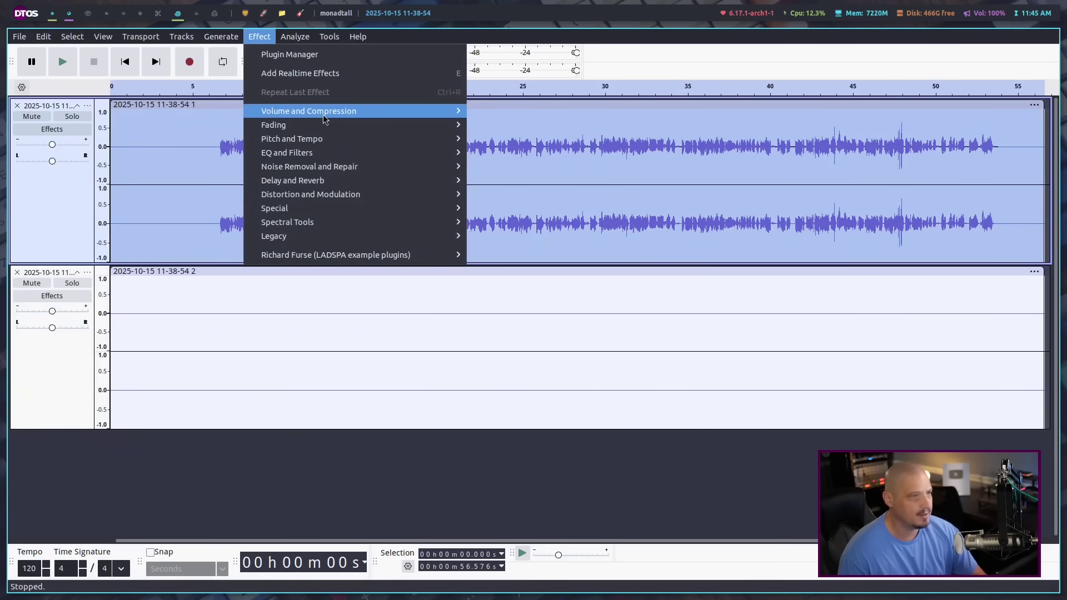
mouse_move(316, 113)
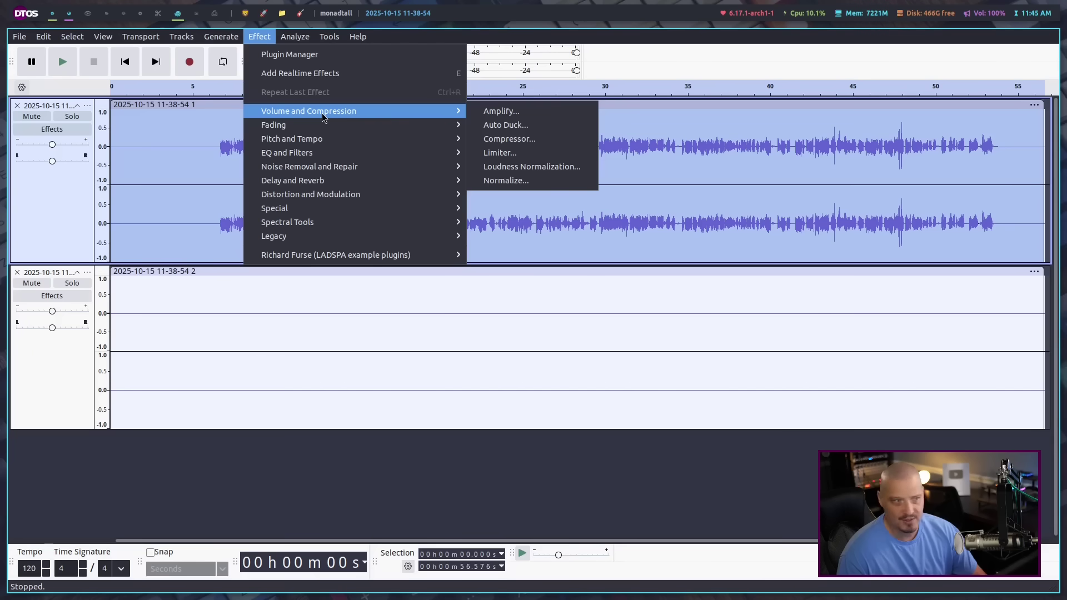
click(535, 116)
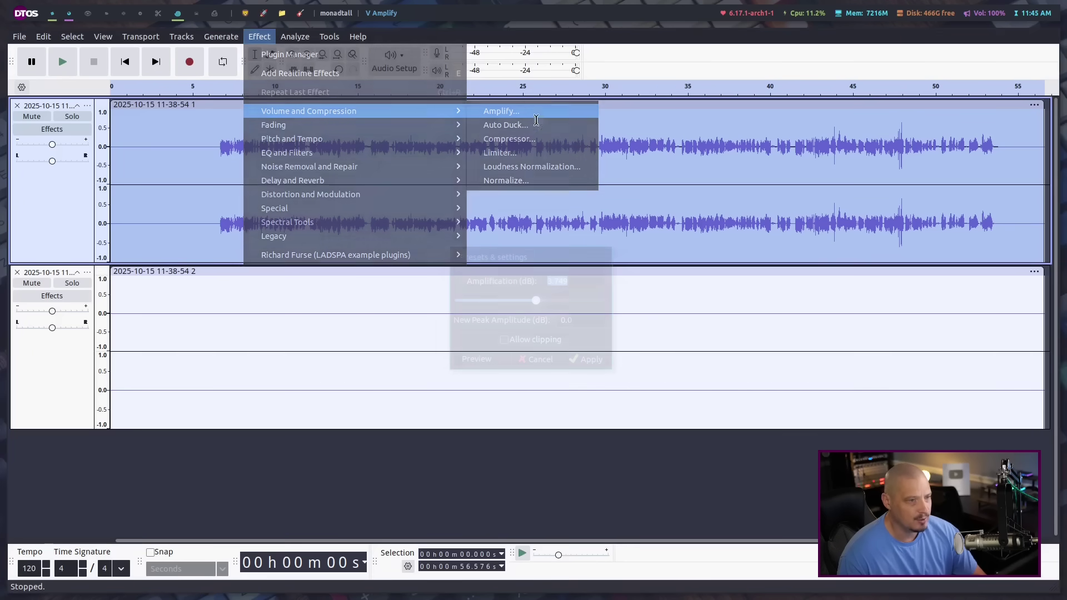
mouse_move(533, 302)
mouse_down()
mouse_move(522, 306)
mouse_move(535, 304)
mouse_up()
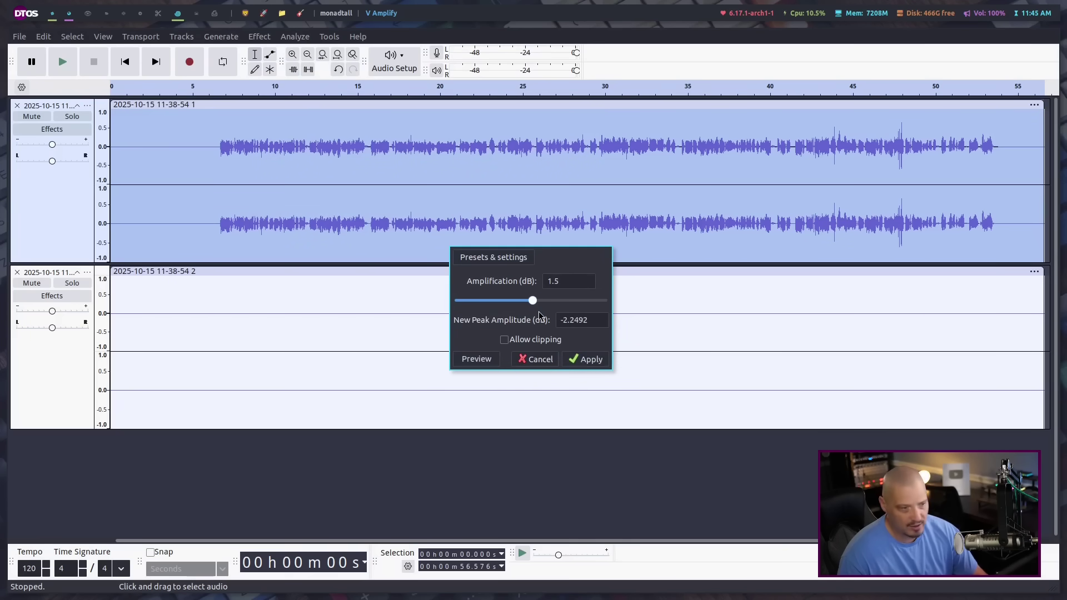
click(579, 360)
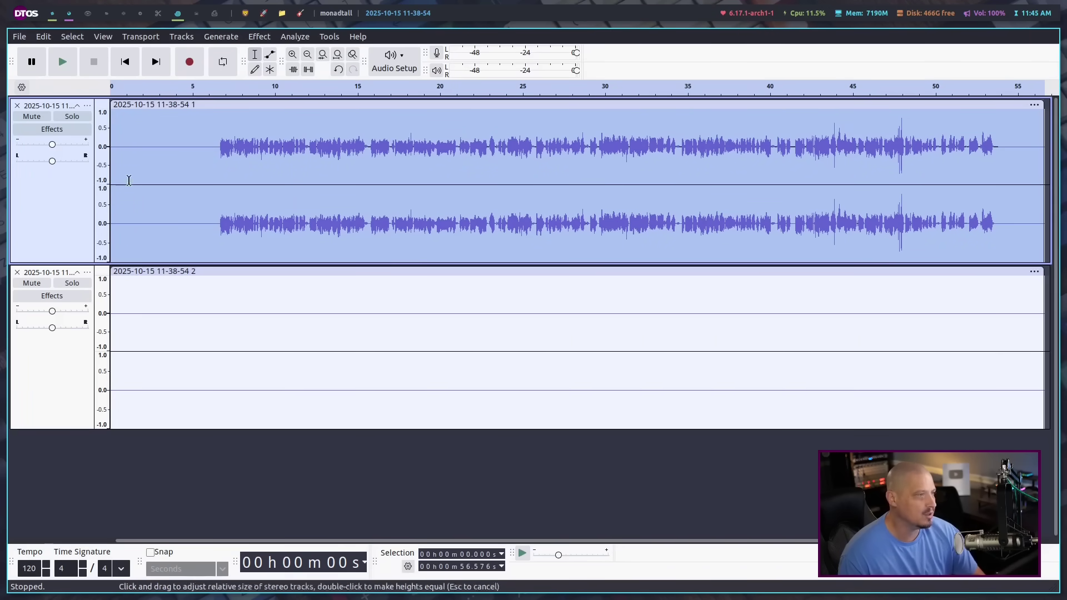
Select the quiet 2.05–5.28 s stretch and capture it as the Noise Reduction profile
click(144, 129)
drag(144, 129, 198, 188)
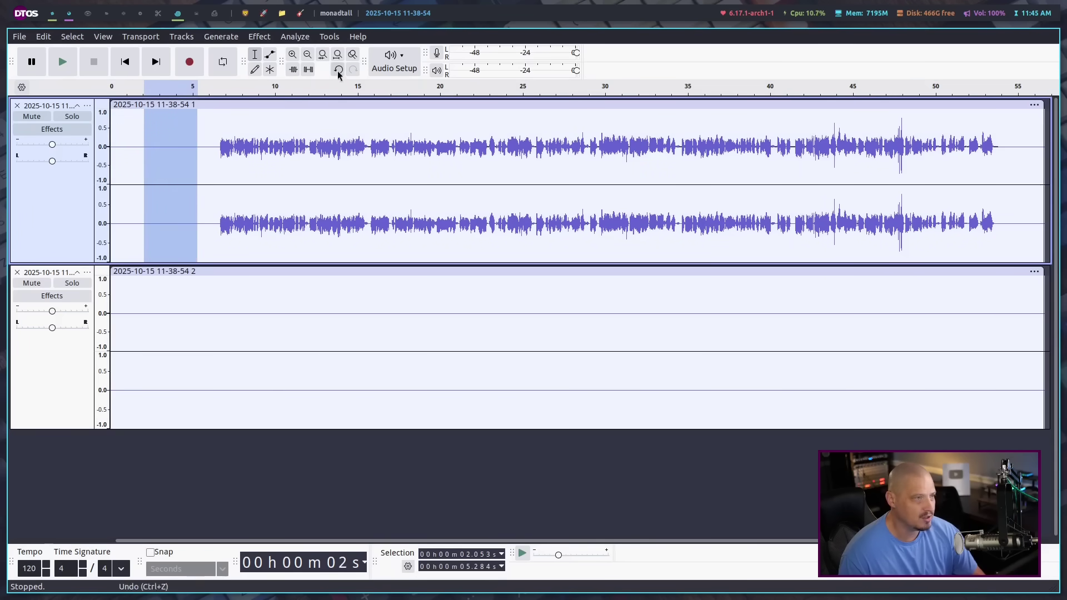
click(295, 37)
mouse_move(254, 40)
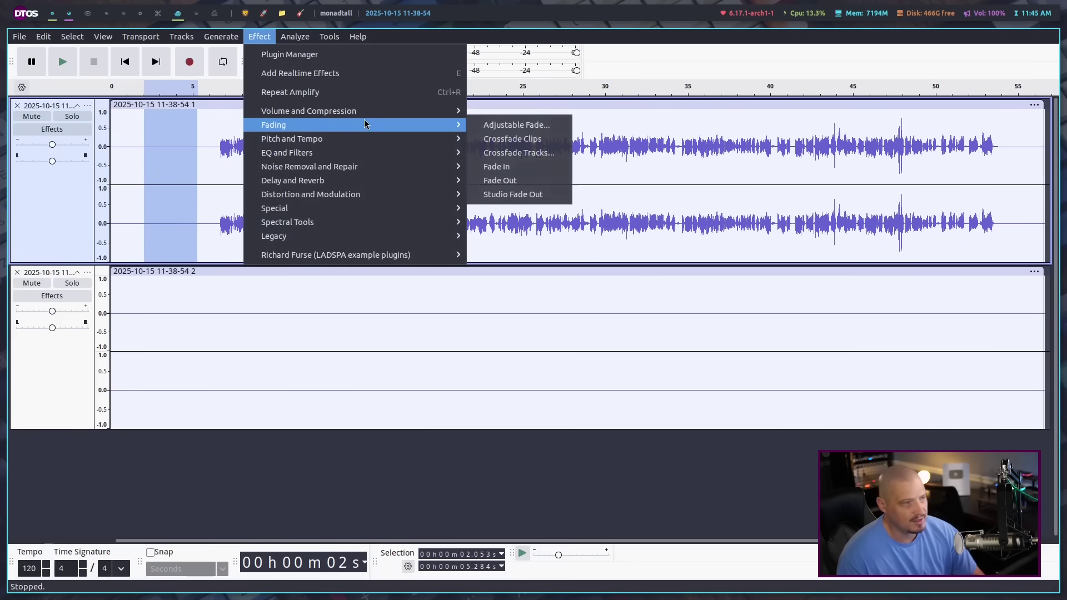
mouse_move(381, 169)
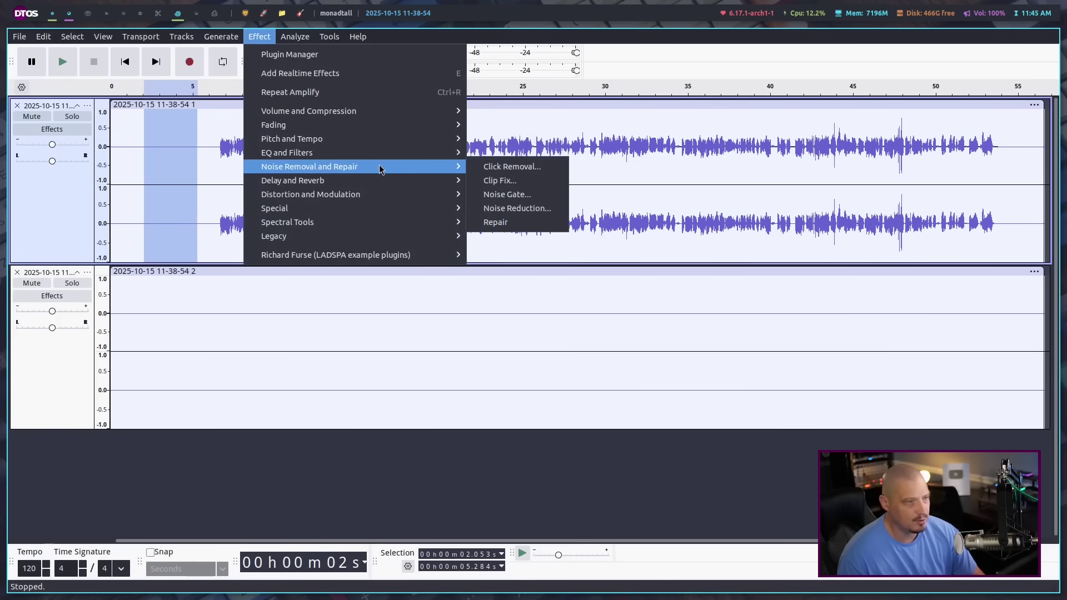
click(546, 209)
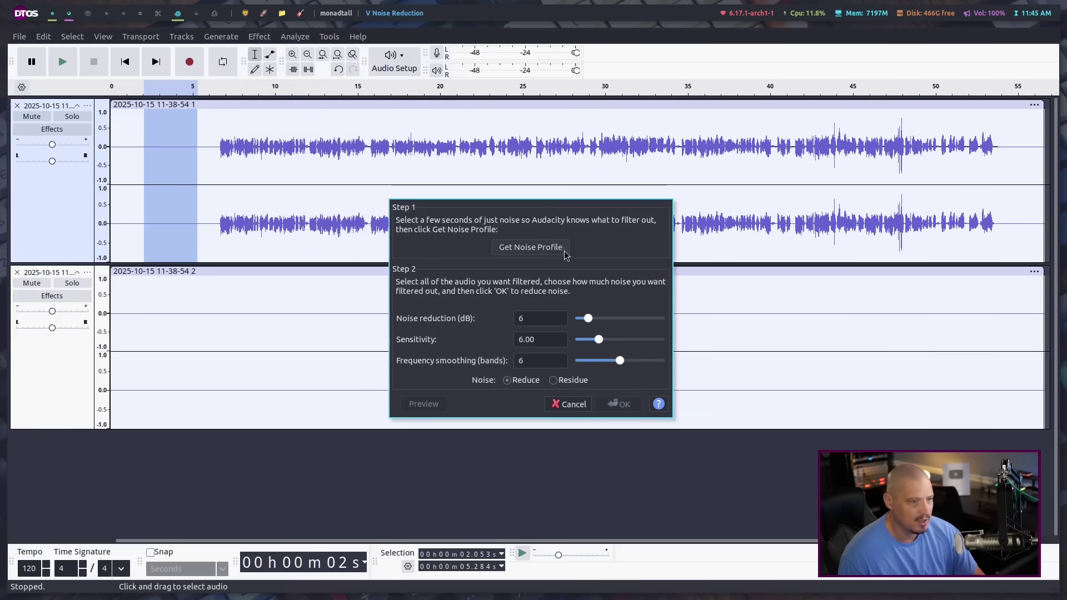
click(530, 248)
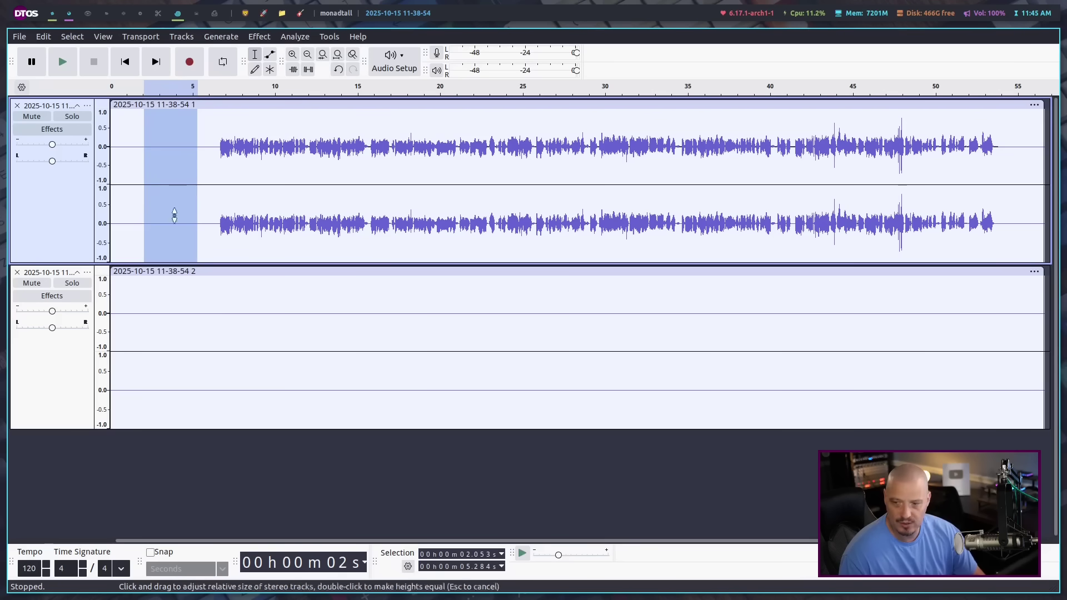
Apply Noise Reduction to the selected audio using the captured profile
click(270, 40)
mouse_move(400, 196)
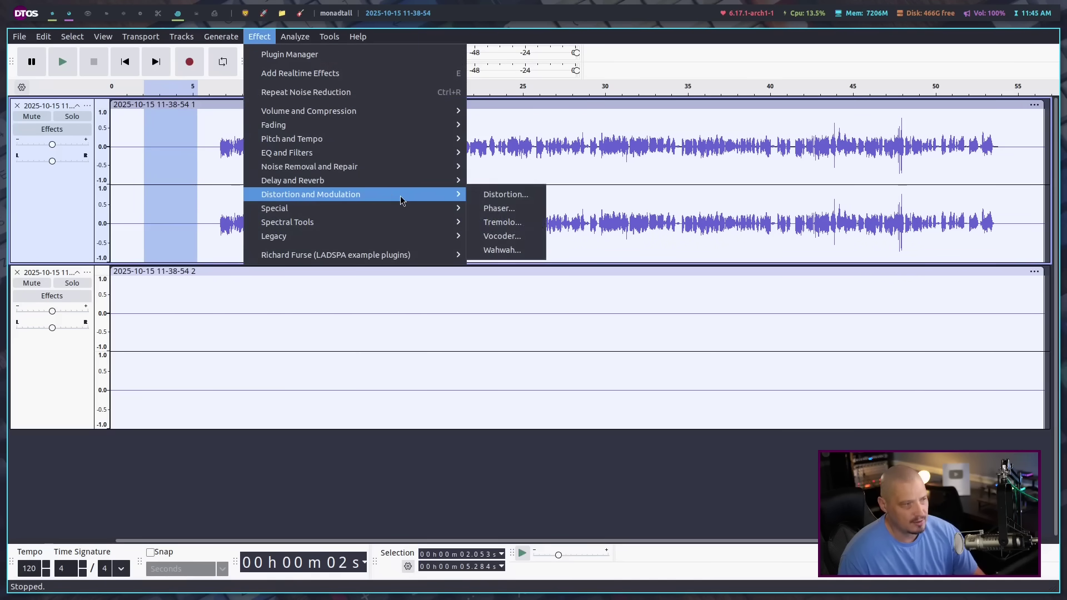
mouse_move(400, 167)
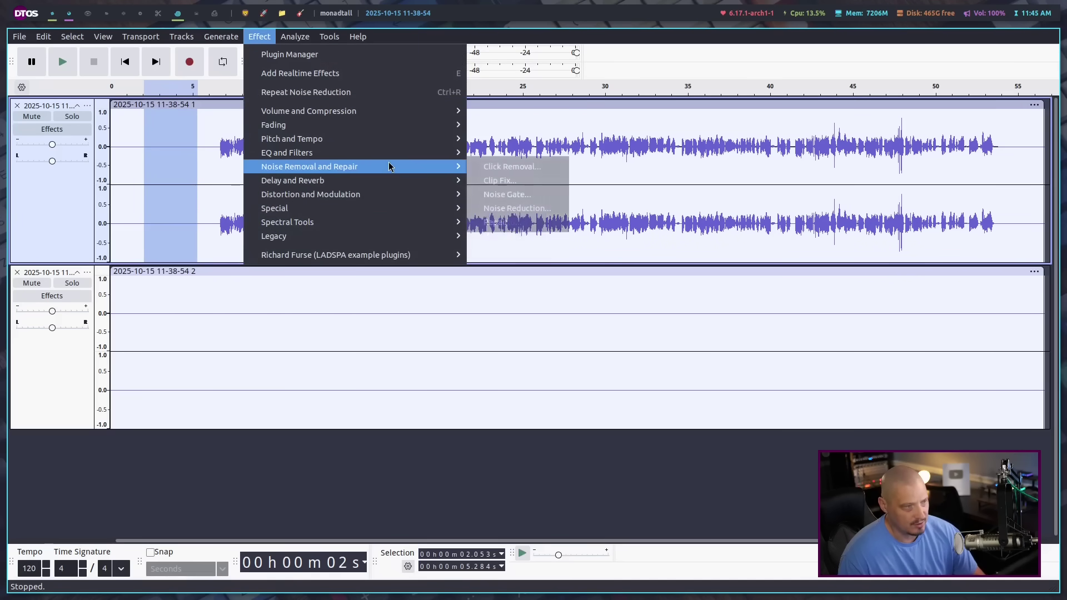
click(522, 209)
click(616, 405)
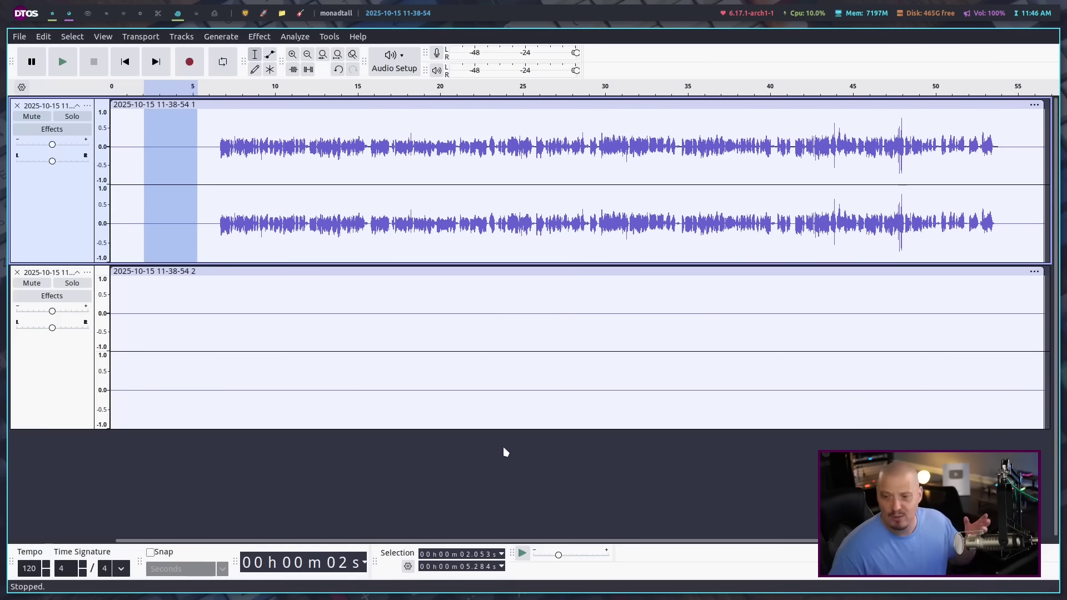
Clear the selection and quit Audacity without saving the project
click(519, 472)
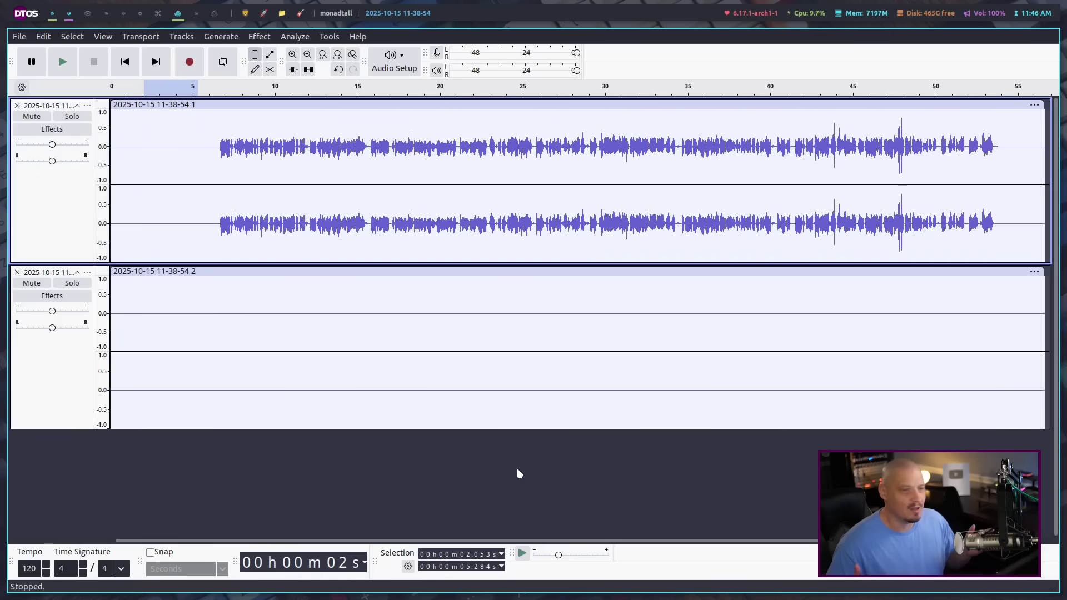
key(super+shift+c)
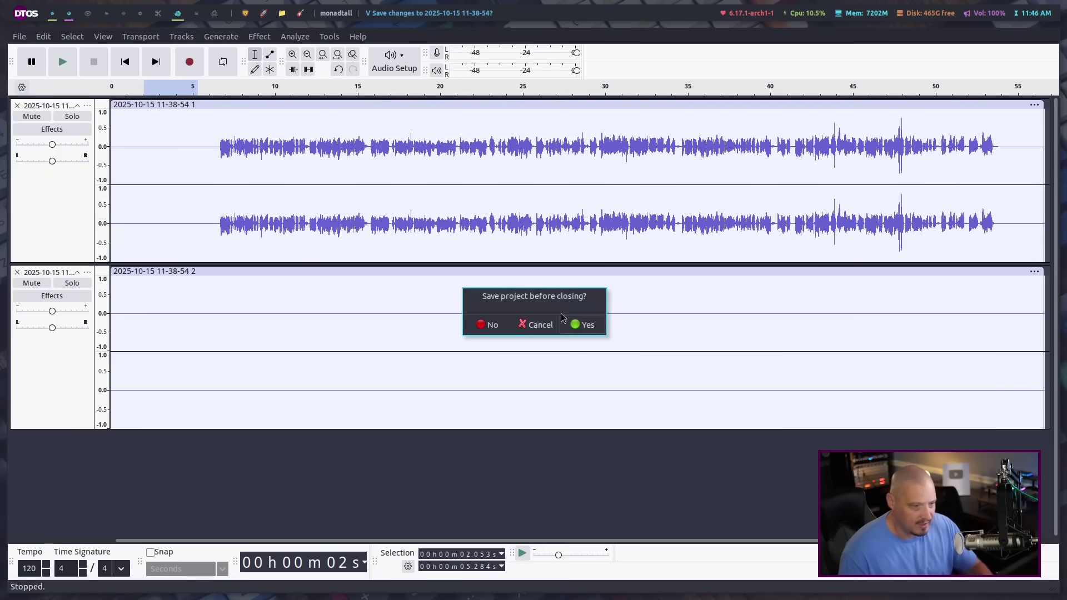
click(492, 328)
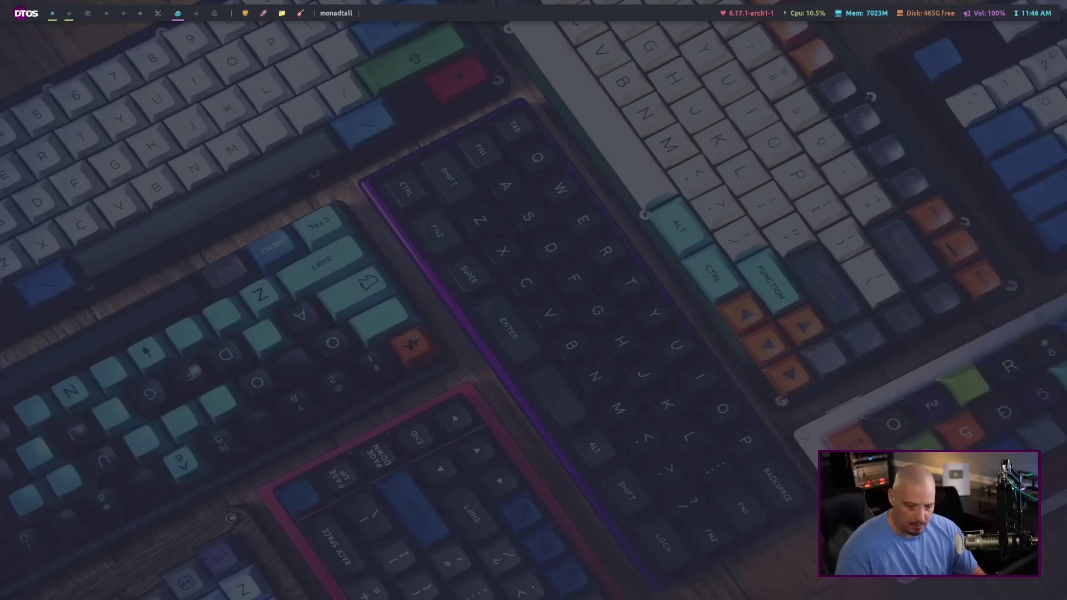
key(super+shift+Return)
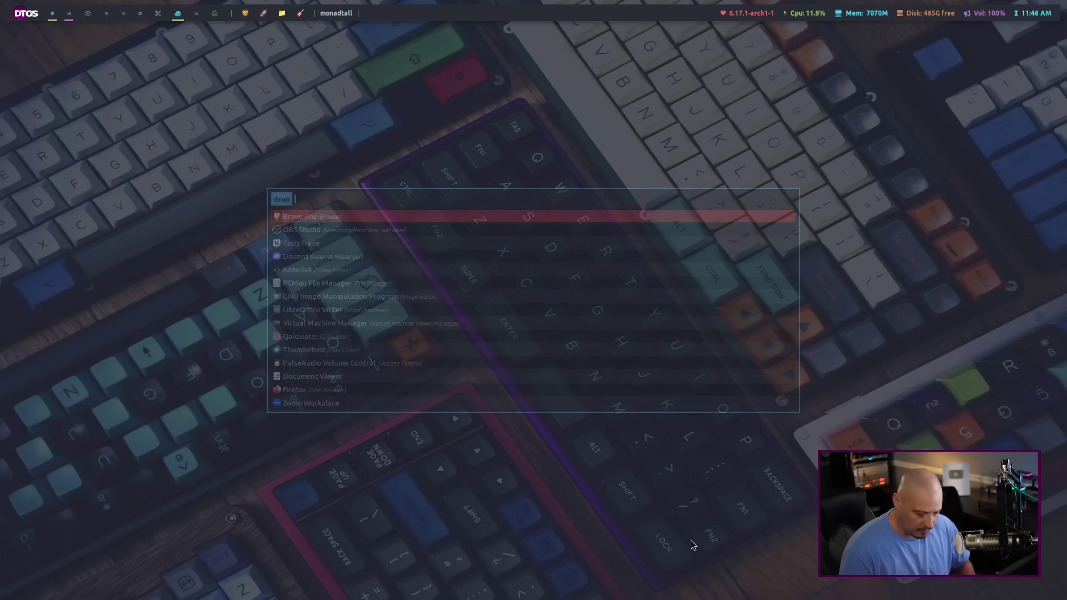
text(bll)
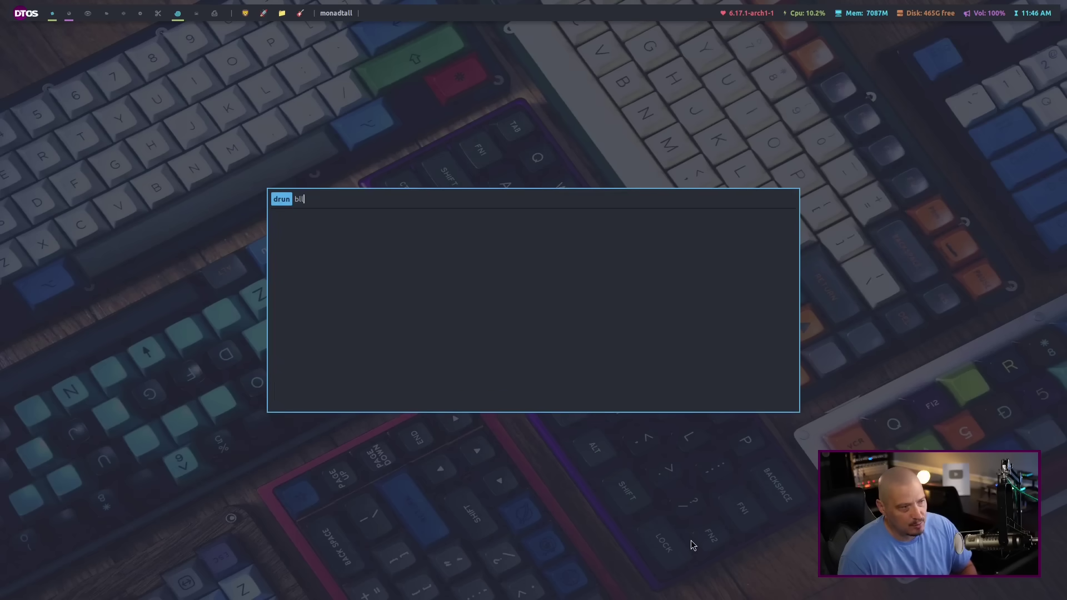
key(Escape)
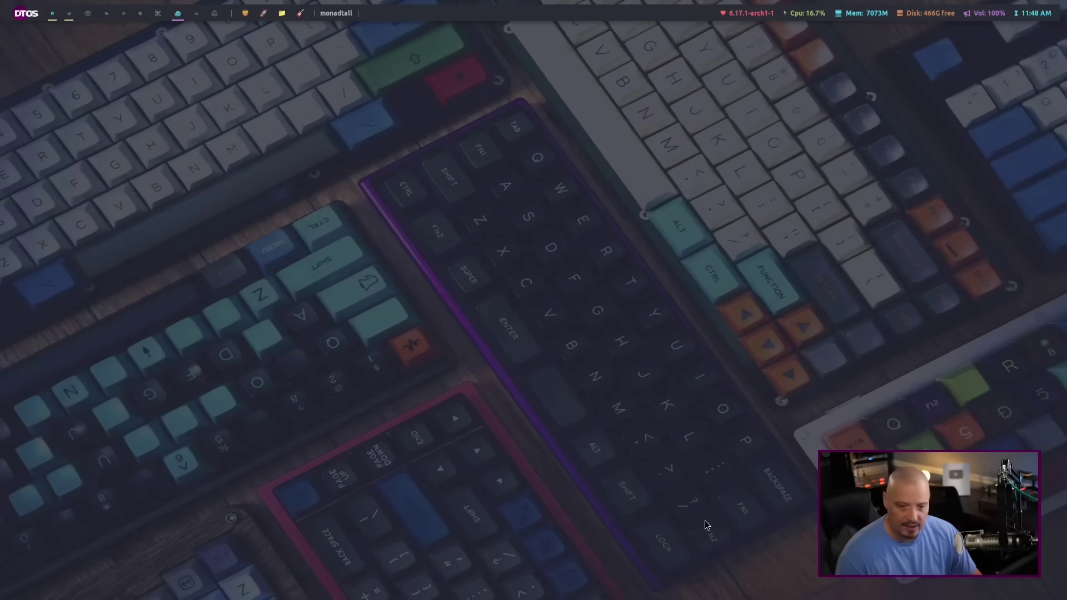
Launch Doom Emacs and open vidman/README.org from the recent files list
key(super+e)
key(s)
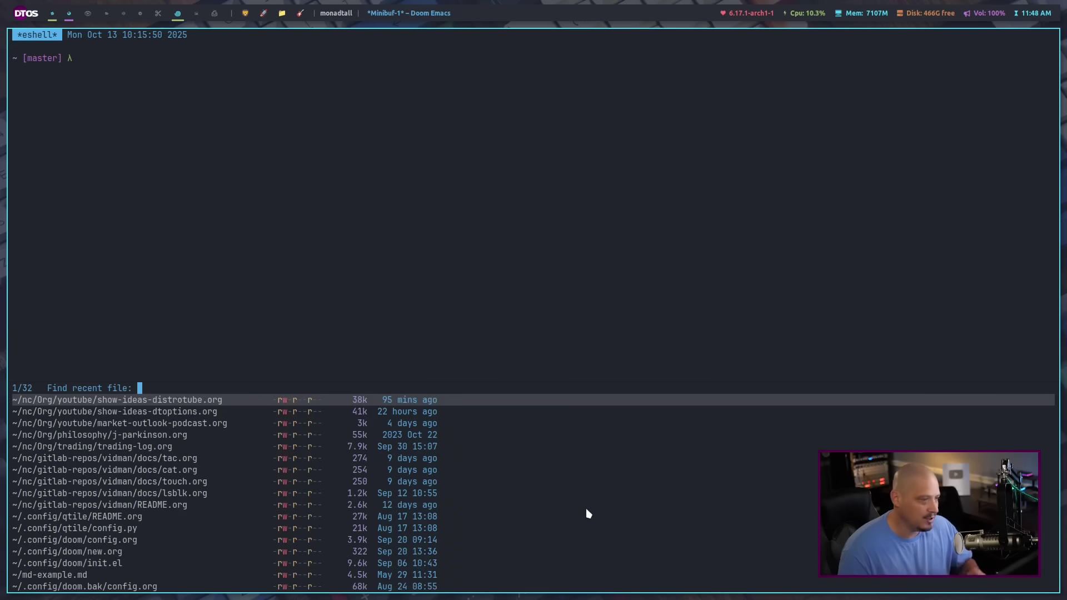
text(vid)
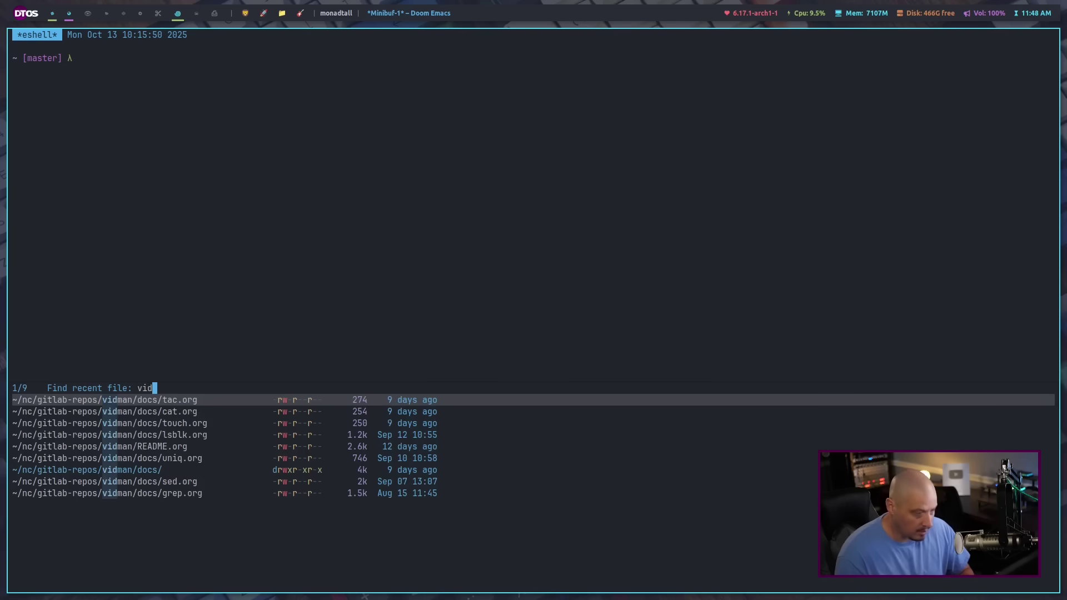
key(Down)
key(Down)
key(Down)
key(Down)
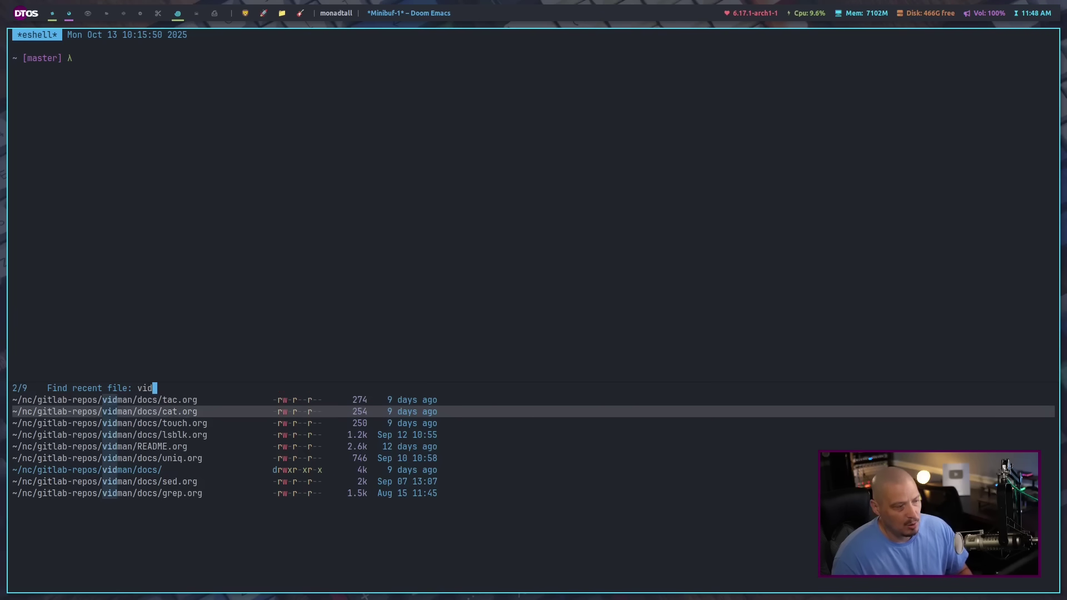
key(Return)
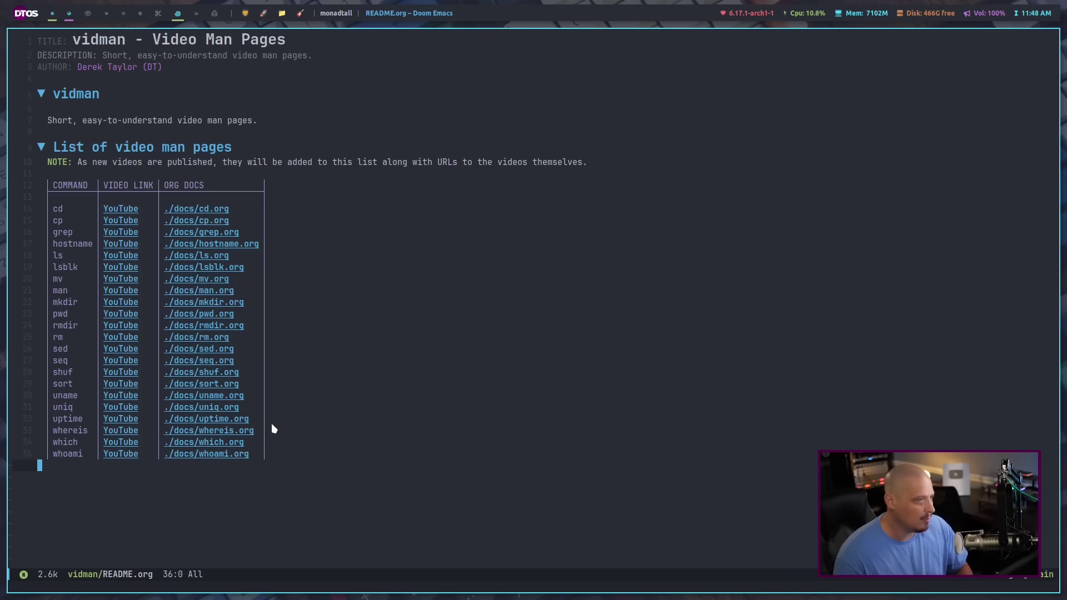
Open ~/nc/gitlab-repos/vidman/docs/sed.org and scroll through the cheat sheet
key(space)
key(period)
key(BackSpace)
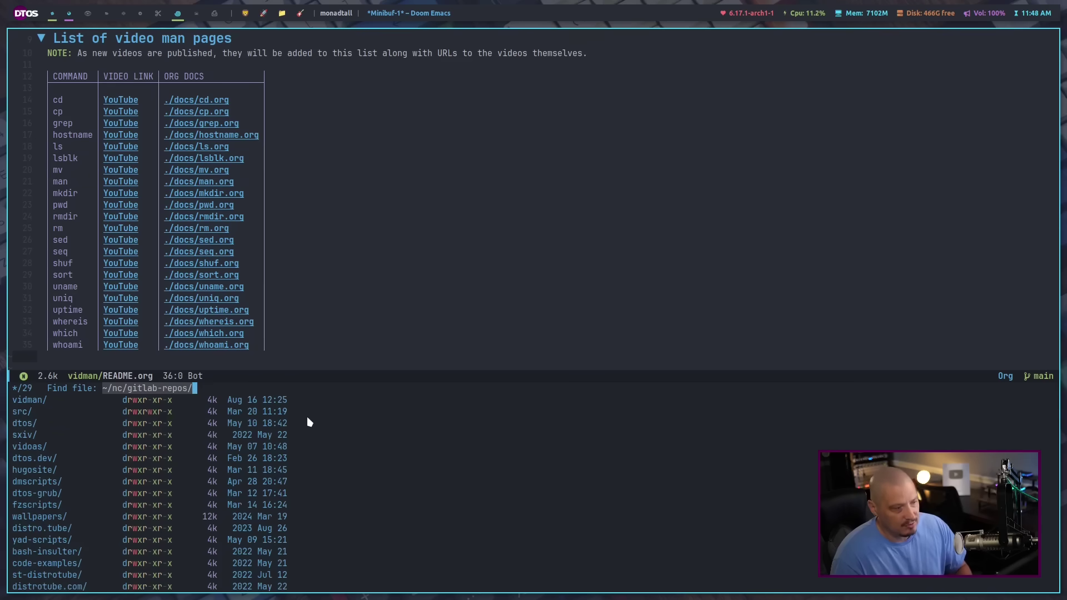
text(vidm)
key(Tab)
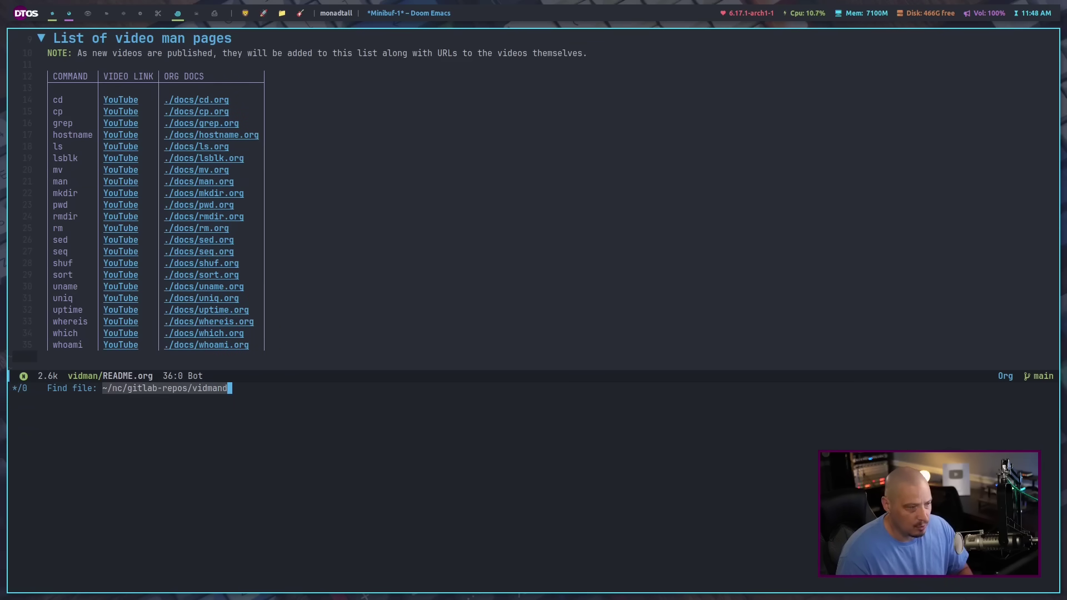
text(dosc)
key(BackSpace)
key(BackSpace)
text(cs/sed)
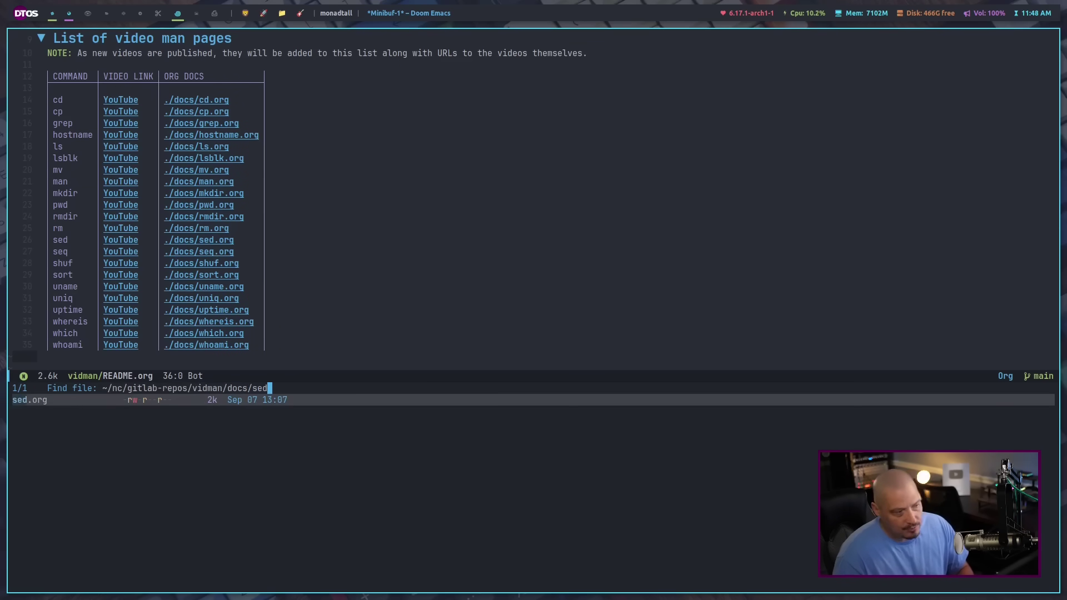
key(Return)
scroll(254, 321, up, 3)
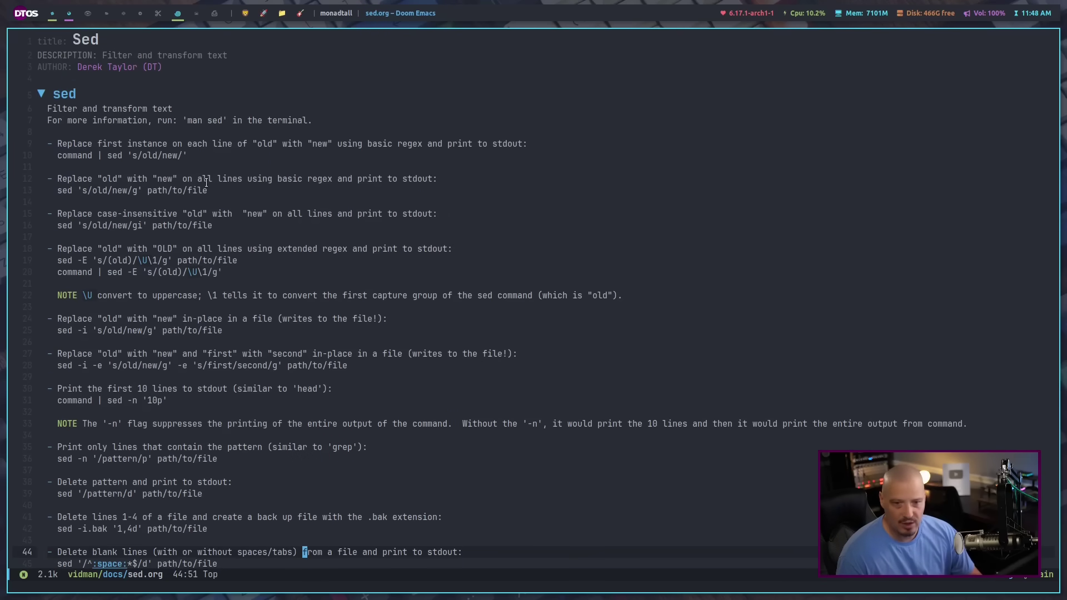
scroll(206, 182, down, 6)
scroll(315, 363, up, 6)
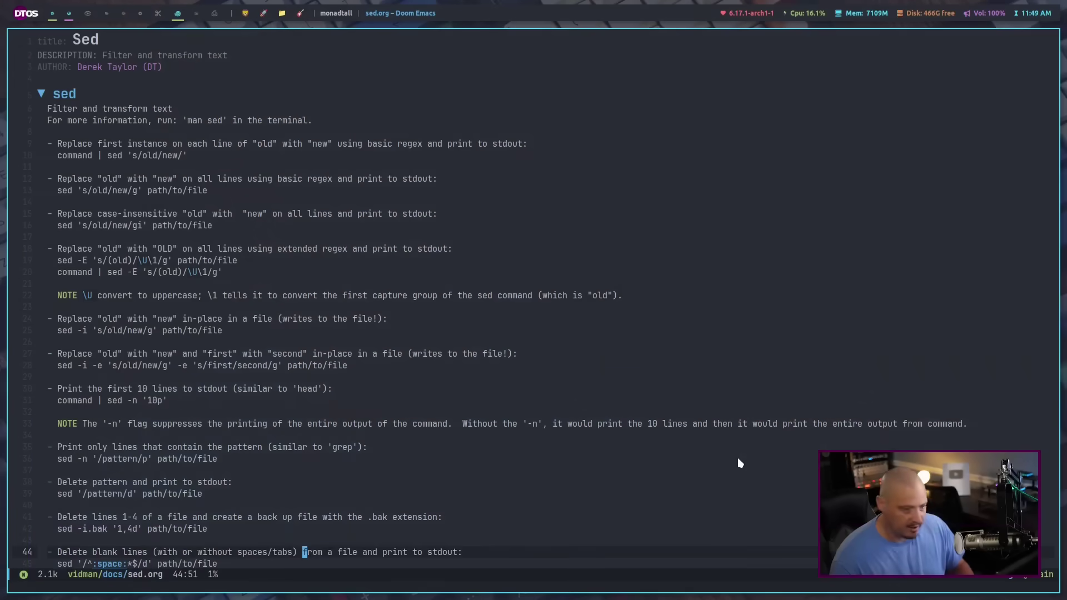
Close Emacs and launch LibreOffice Writer on the options-strategy book
key(super+3)
key(super+shift+Return)
text(li)
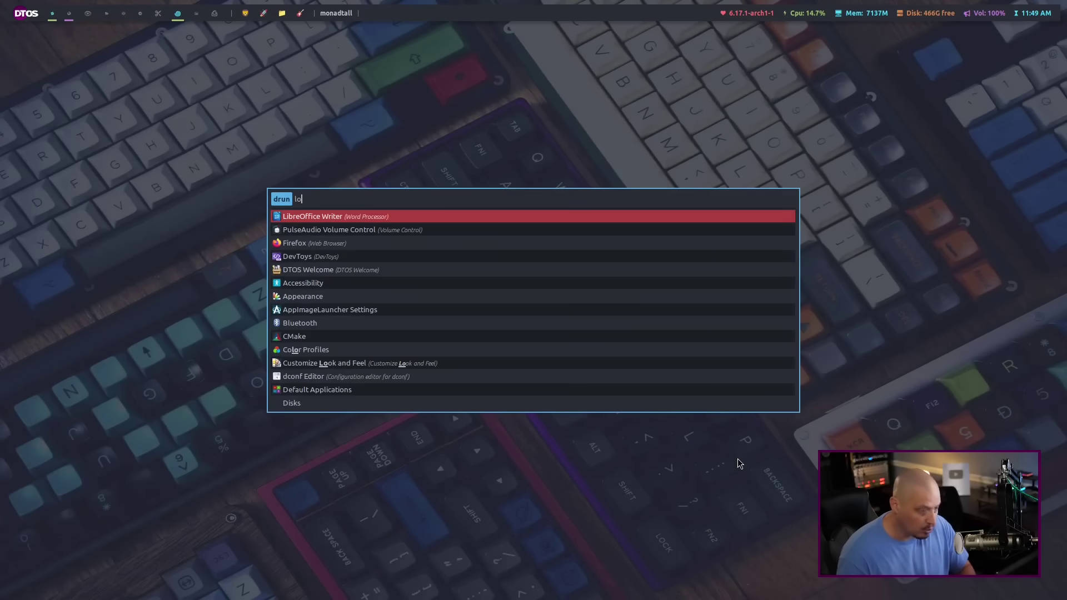
key(Return)
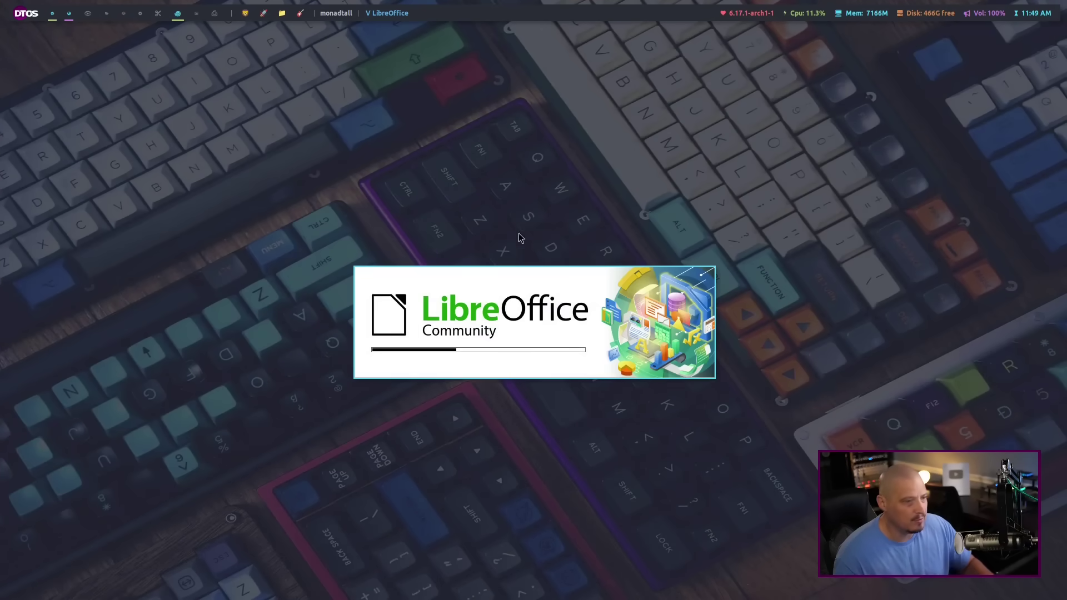
Page through the-super-wheel-options-strategy.odt past Chapter Two, then close Writer
scroll(397, 195, down, 6)
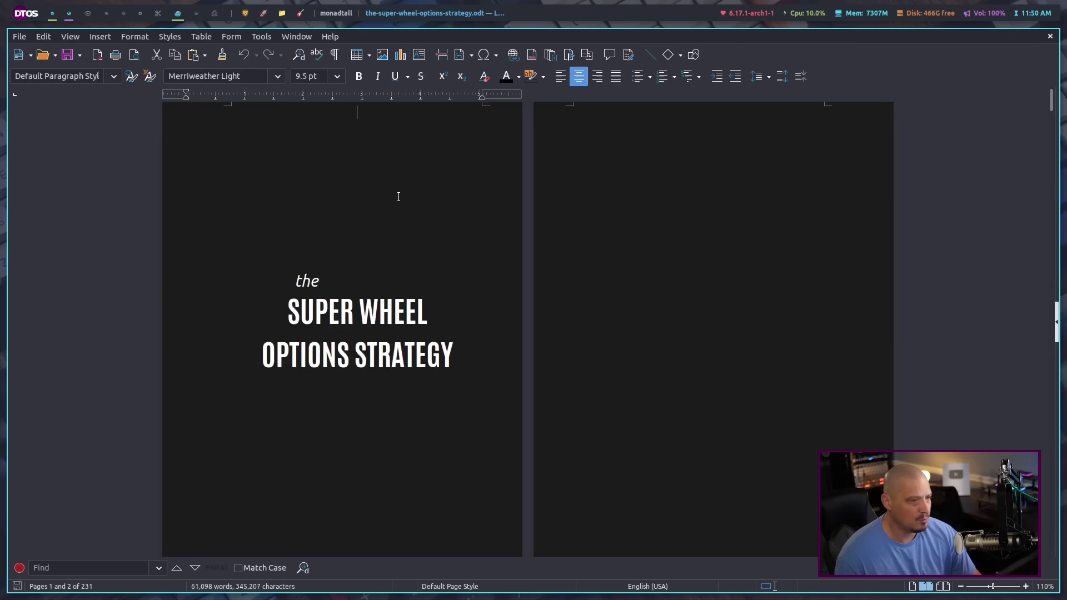
scroll(329, 218, up, 5)
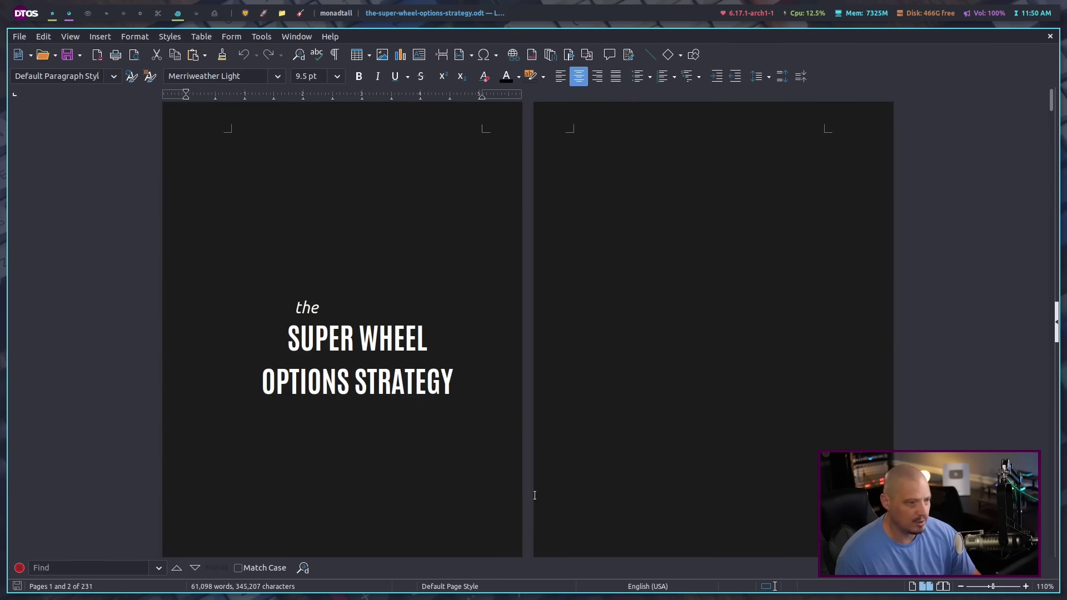
scroll(646, 291, down, 9)
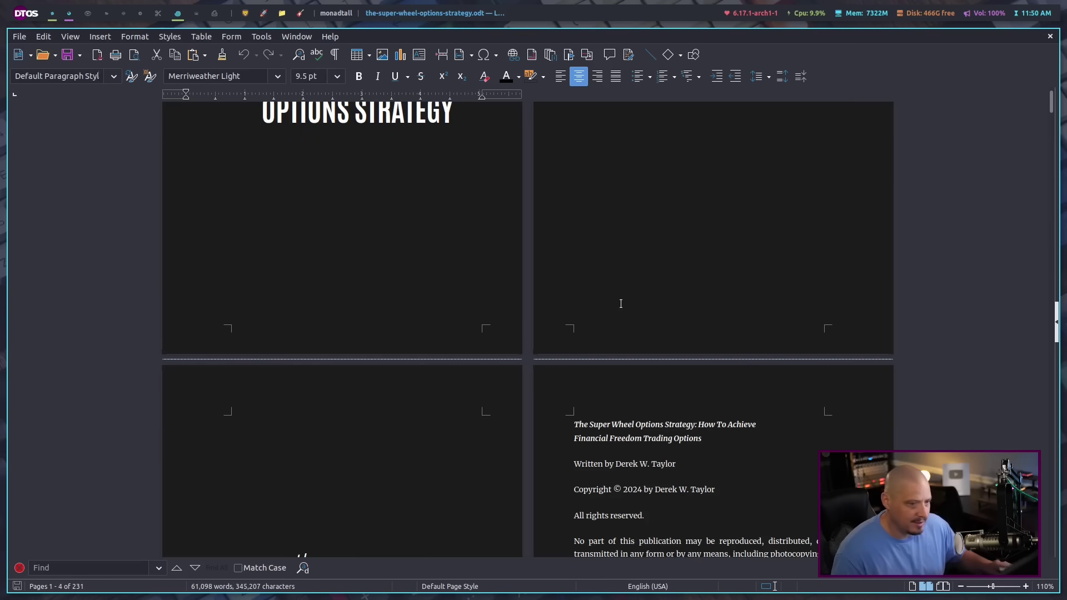
scroll(621, 304, down, 20)
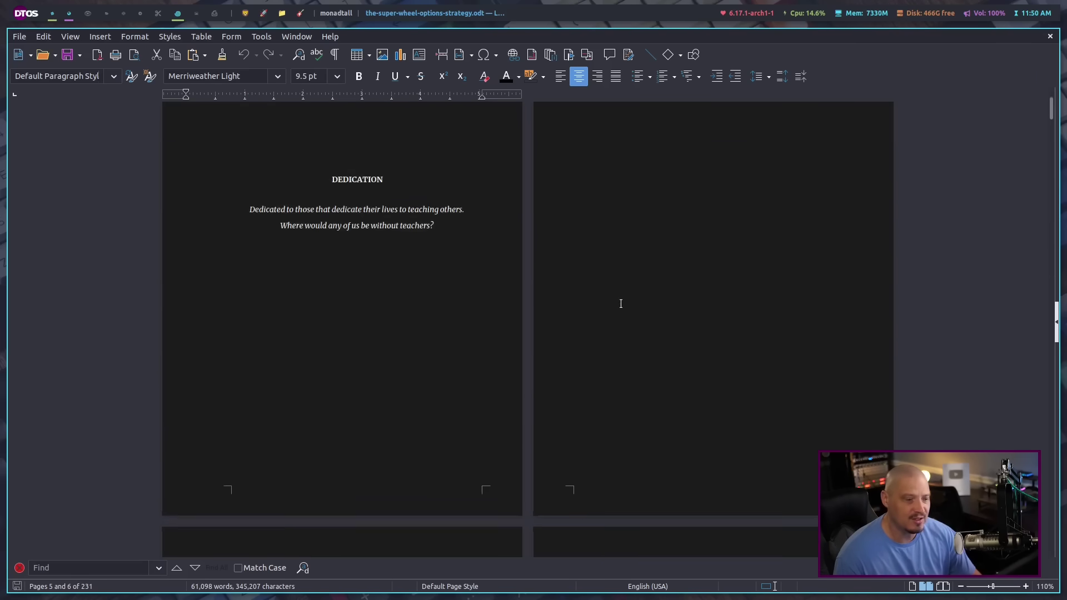
scroll(834, 312, down, 3)
drag(1051, 110, 1037, 142)
scroll(940, 155, down, 4)
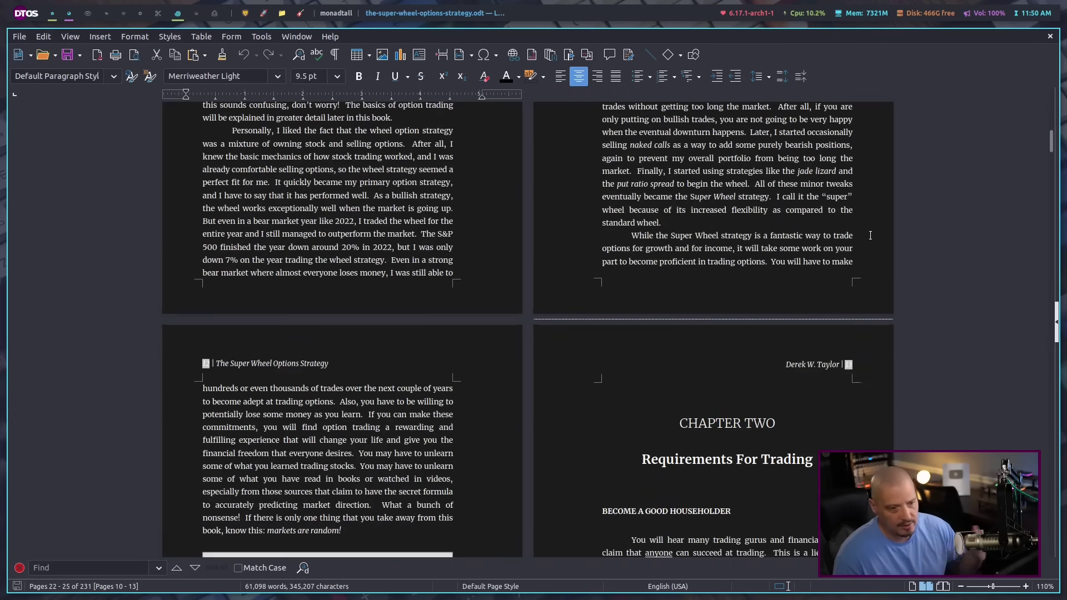
scroll(780, 321, down, 6)
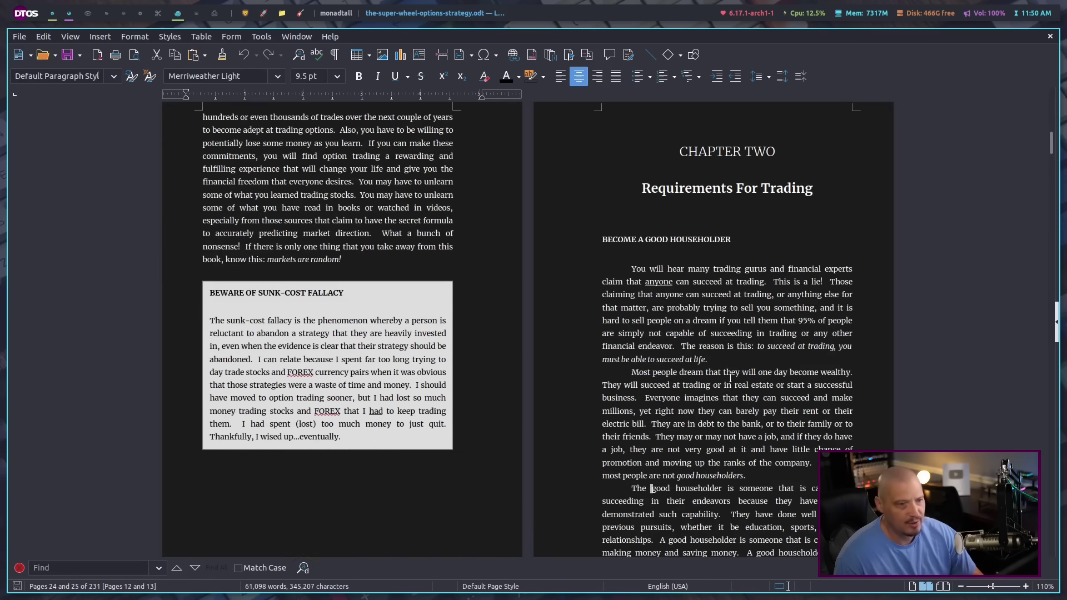
scroll(730, 377, down, 12)
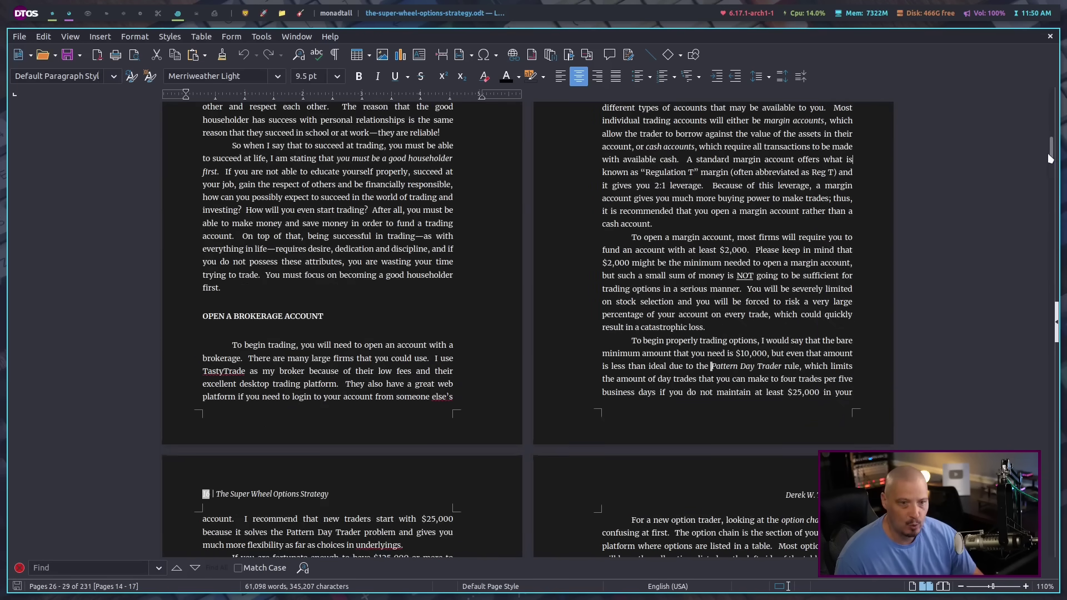
key(Page_Down)
key(Page_Down)
key(Page_Down)
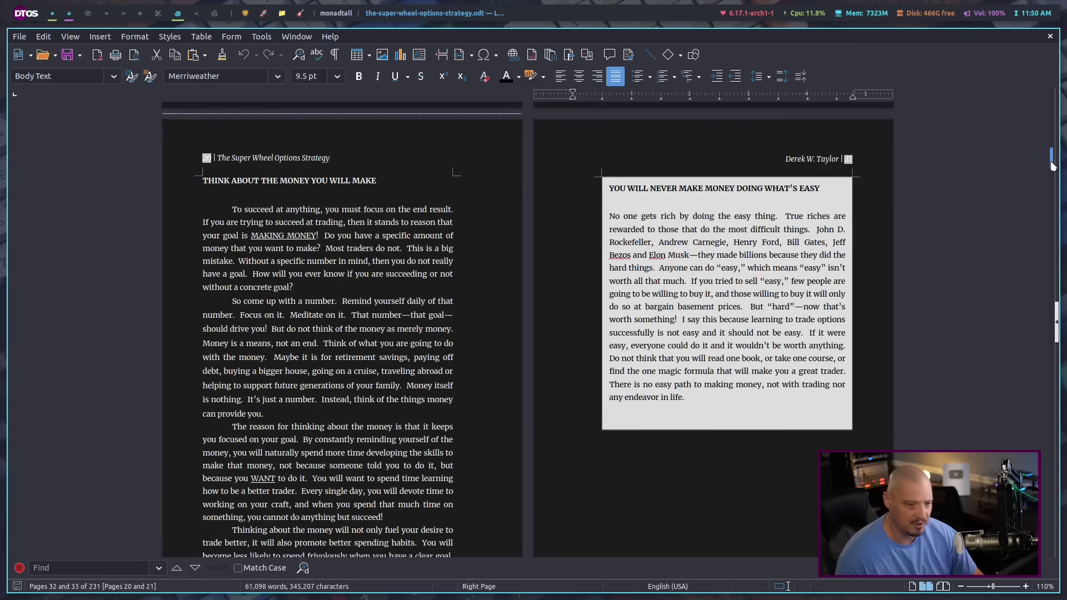
drag(1046, 165, 1045, 186)
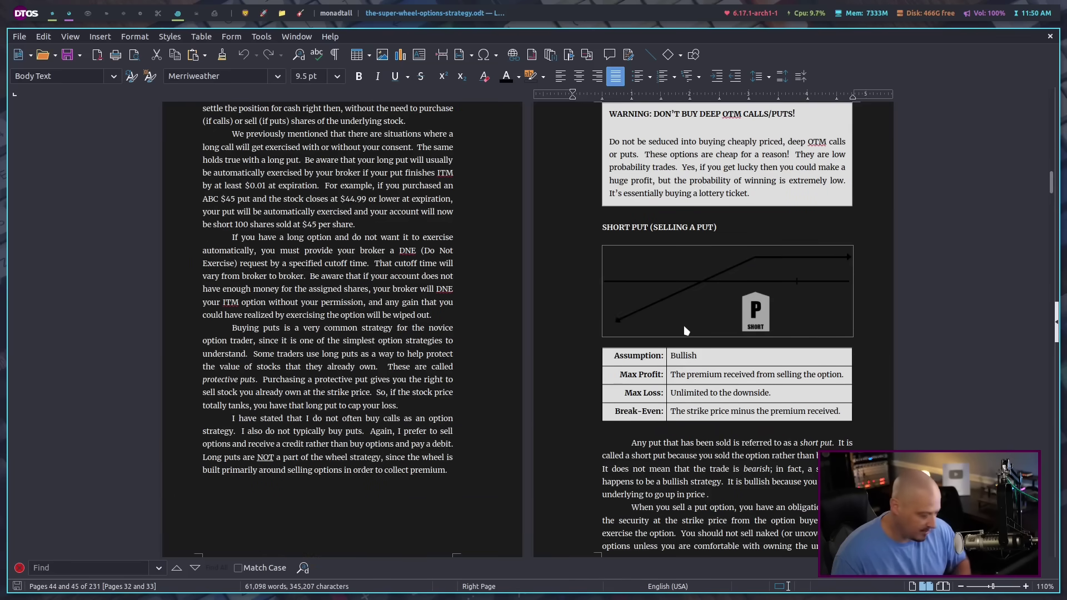
key(super+shift+c)
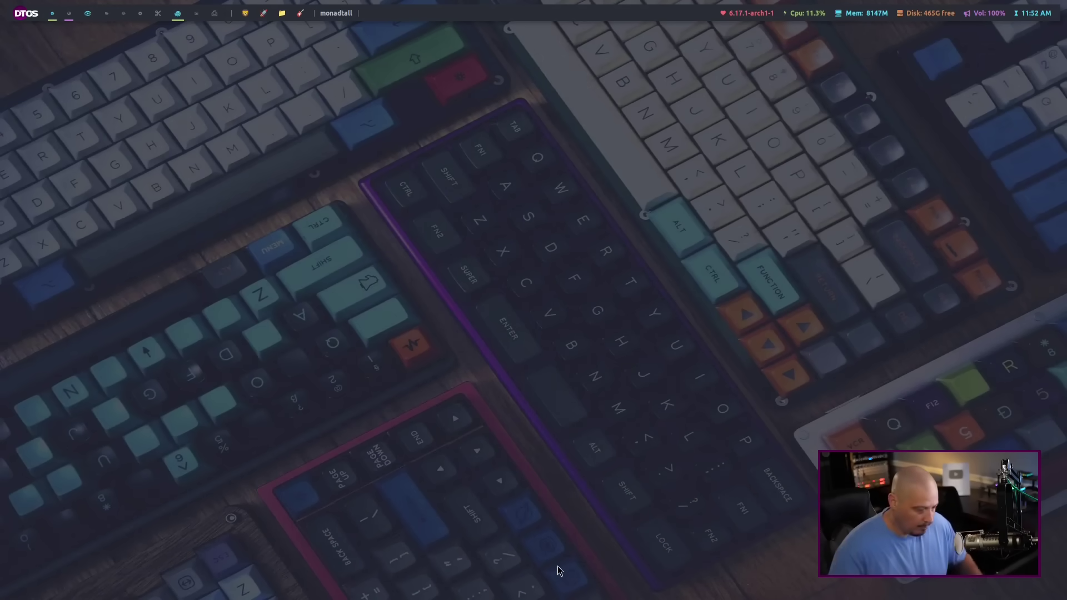
View the /MESZ5 chart, return to POSITIONS, then sign out and close tastytrade
key(super+3)
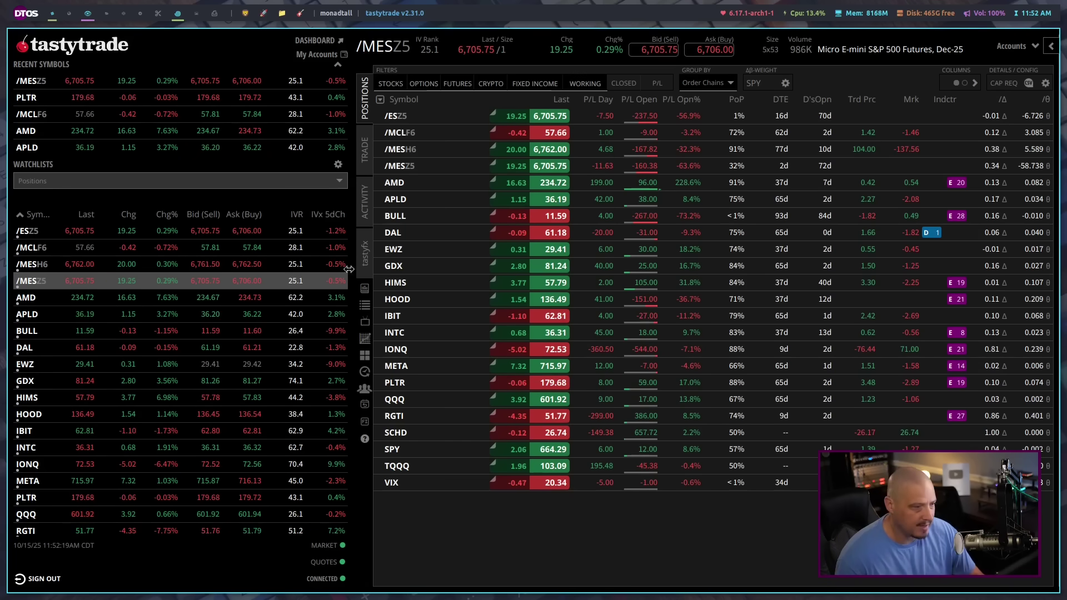
click(365, 338)
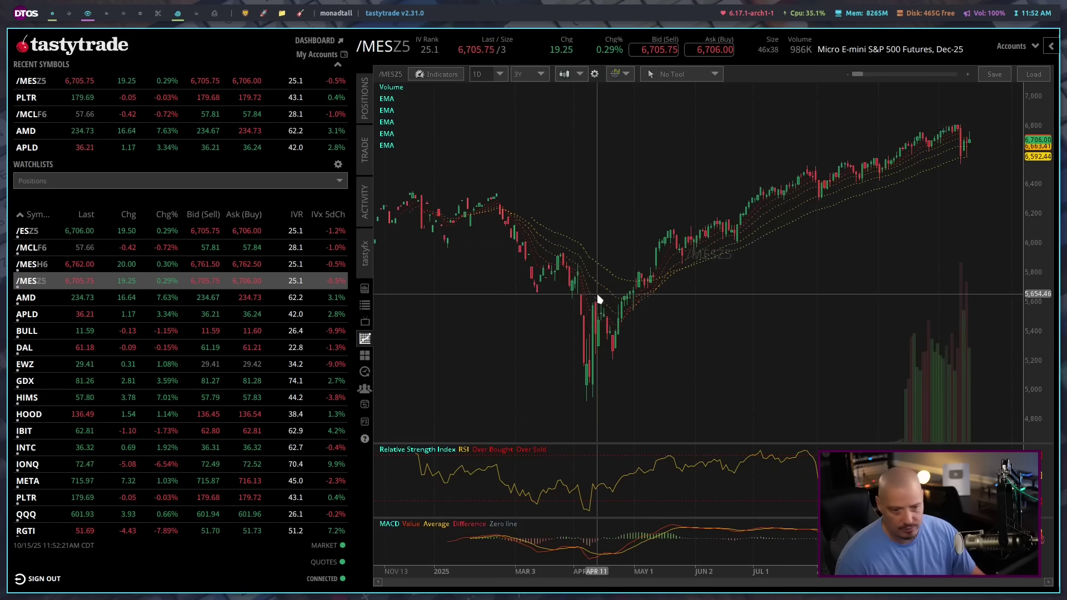
click(367, 110)
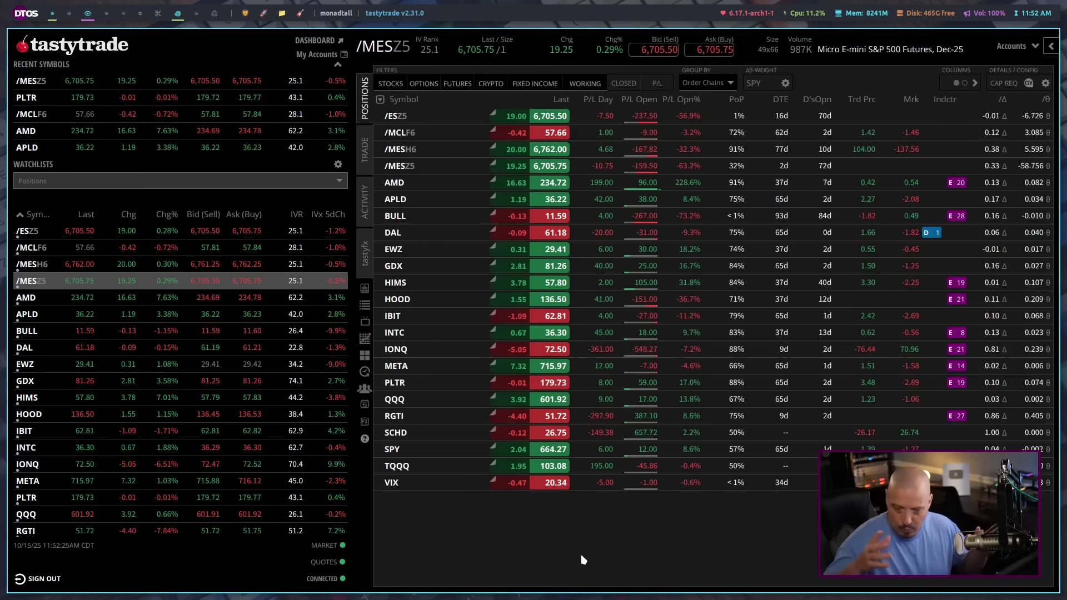
key(super+shift+c)
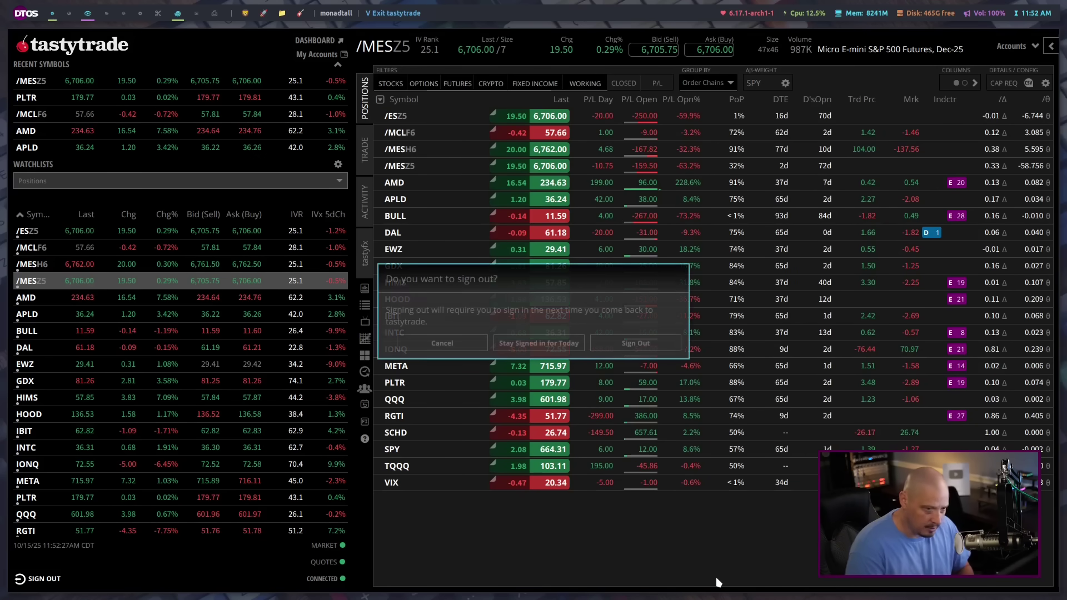
click(550, 346)
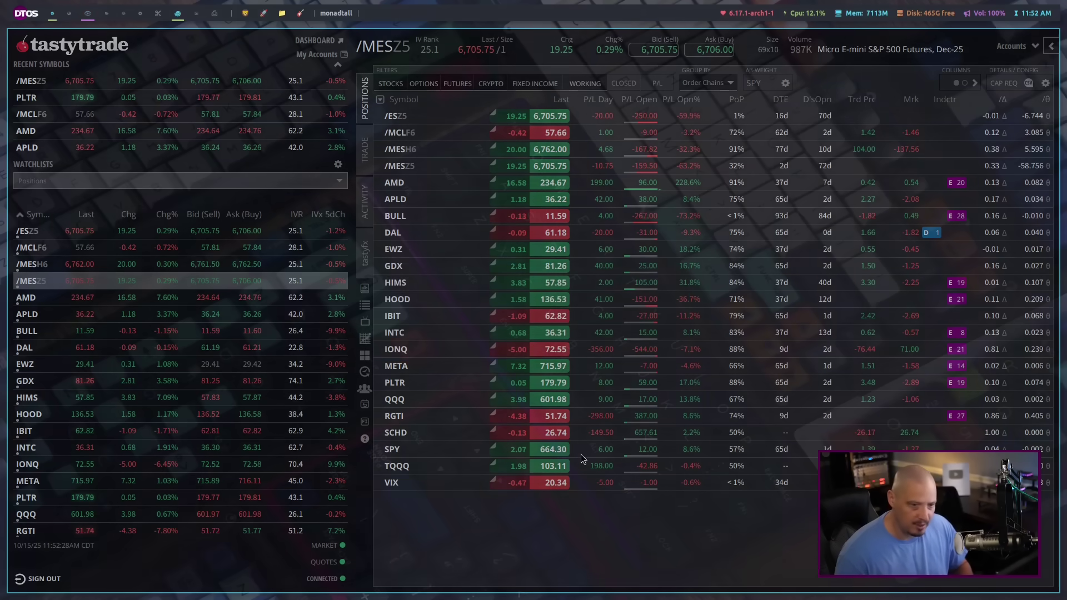
Launch TradingView from the rofi launcher
key(super+shift+Return)
text(trad)
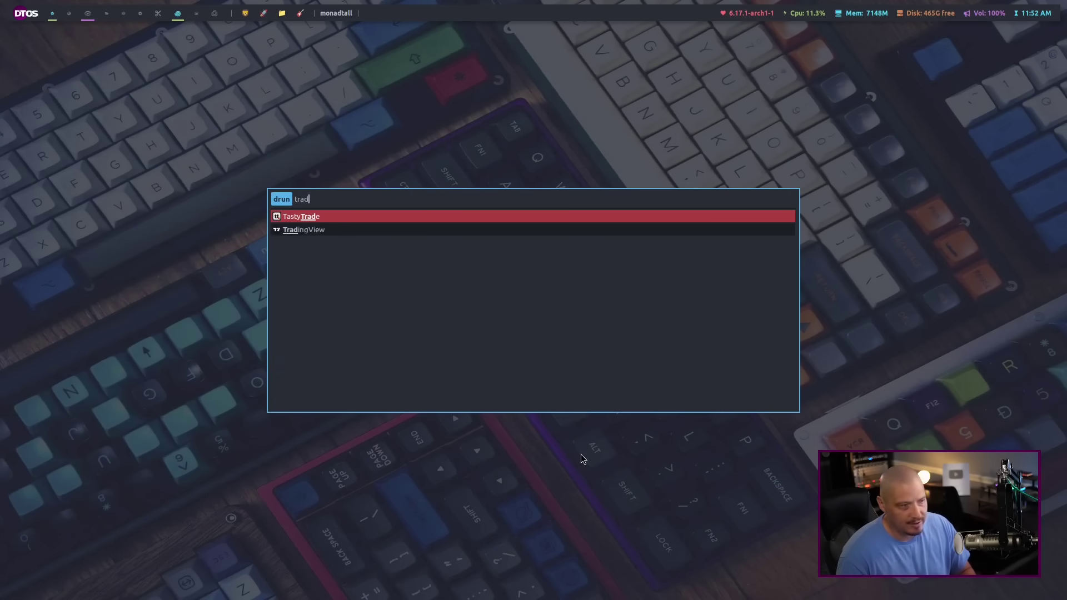
key(Down)
key(Return)
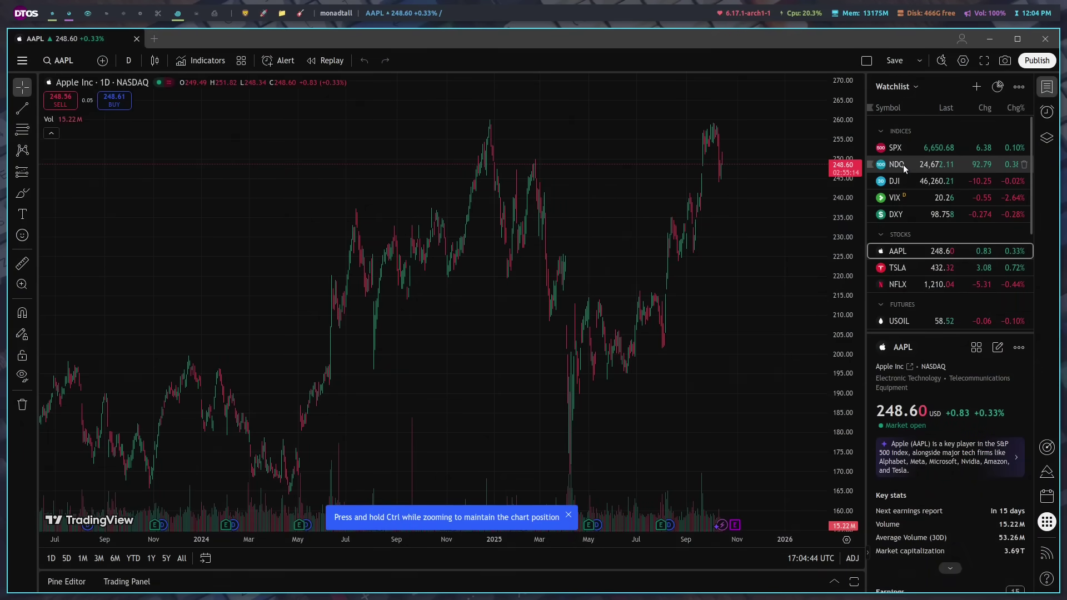
Chart NDQ over 2015–2026 and draw a Fib retracement from late-2018 low to early-2023 high
click(902, 164)
scroll(597, 238, down, 5)
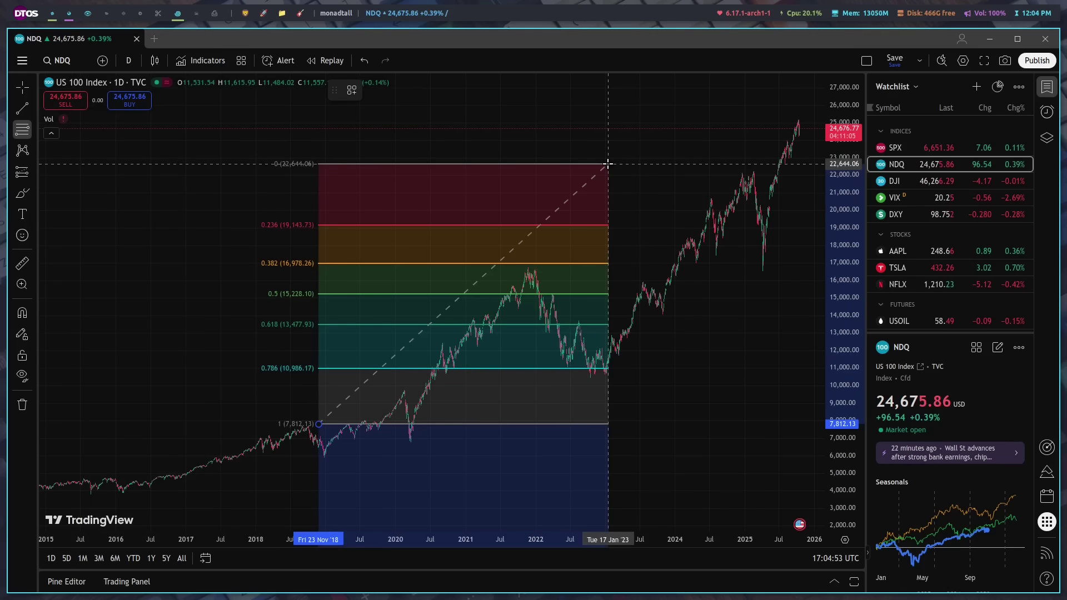
click(609, 164)
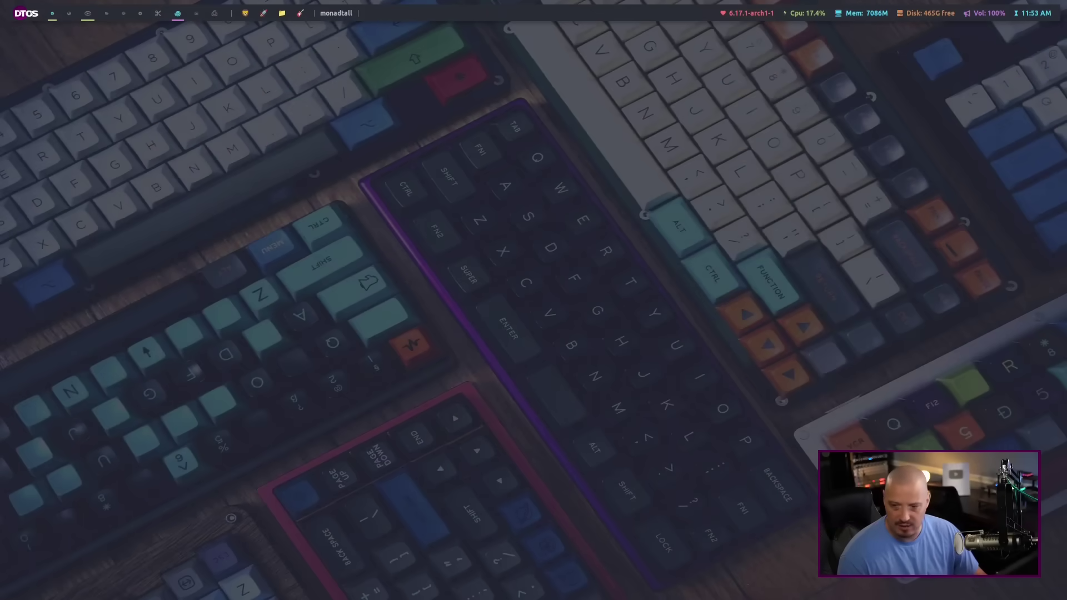
key(super+period)
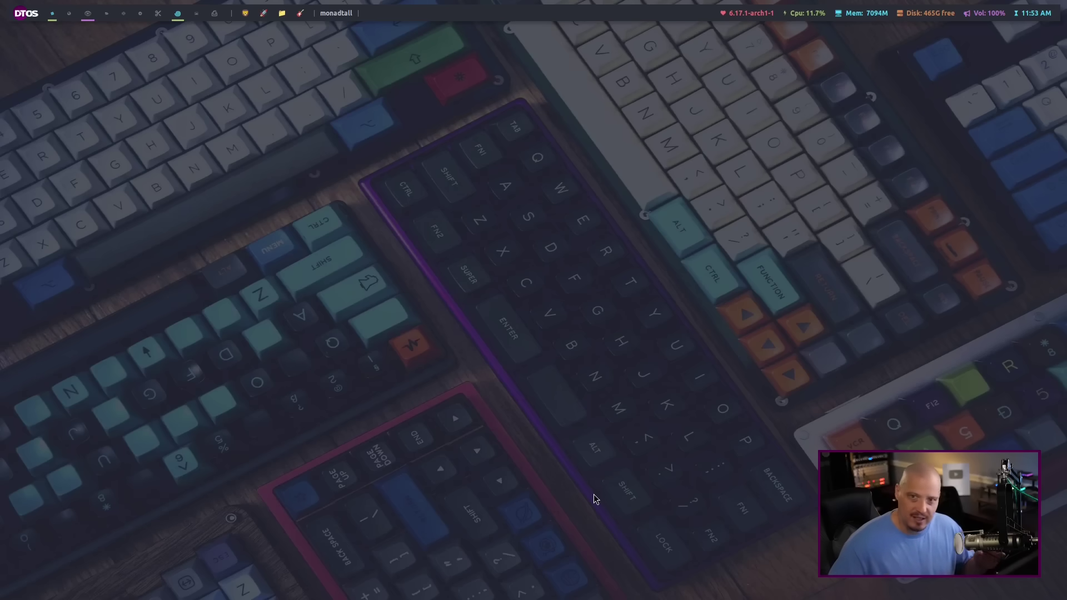
Launch Joplin with 'jop', scroll the 'Welcome to Joplin!' note, then close the window
key(super+shift+Return)
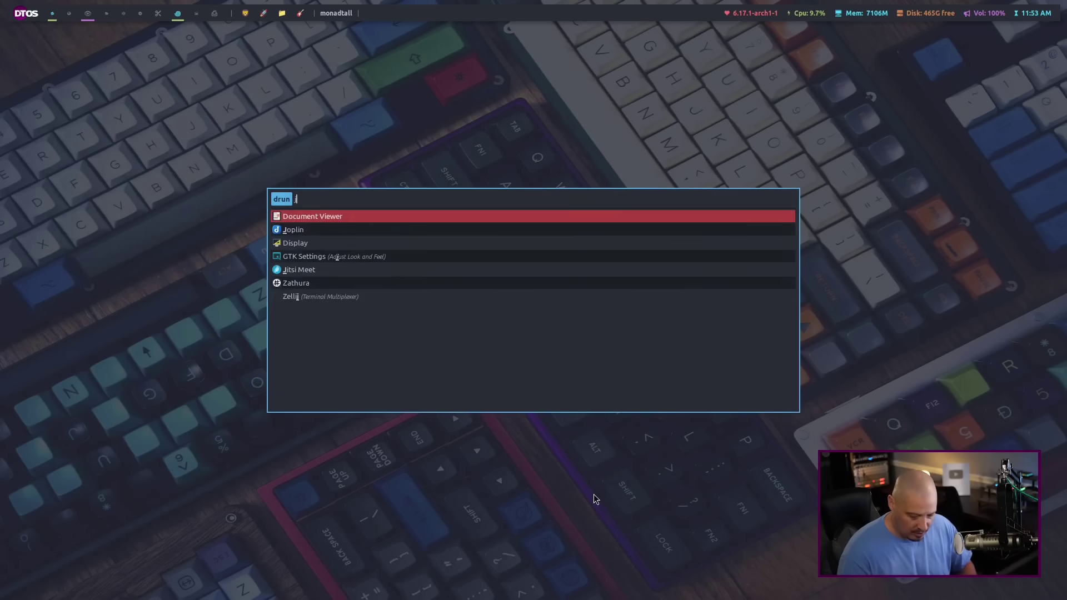
text(jopl)
key(Return)
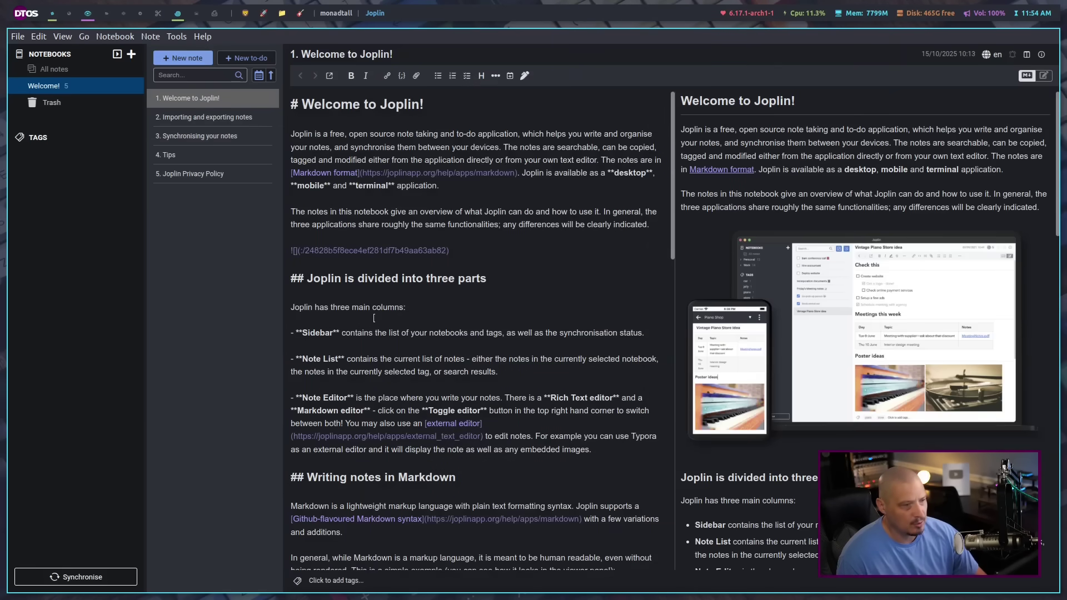
scroll(828, 267, down, 7)
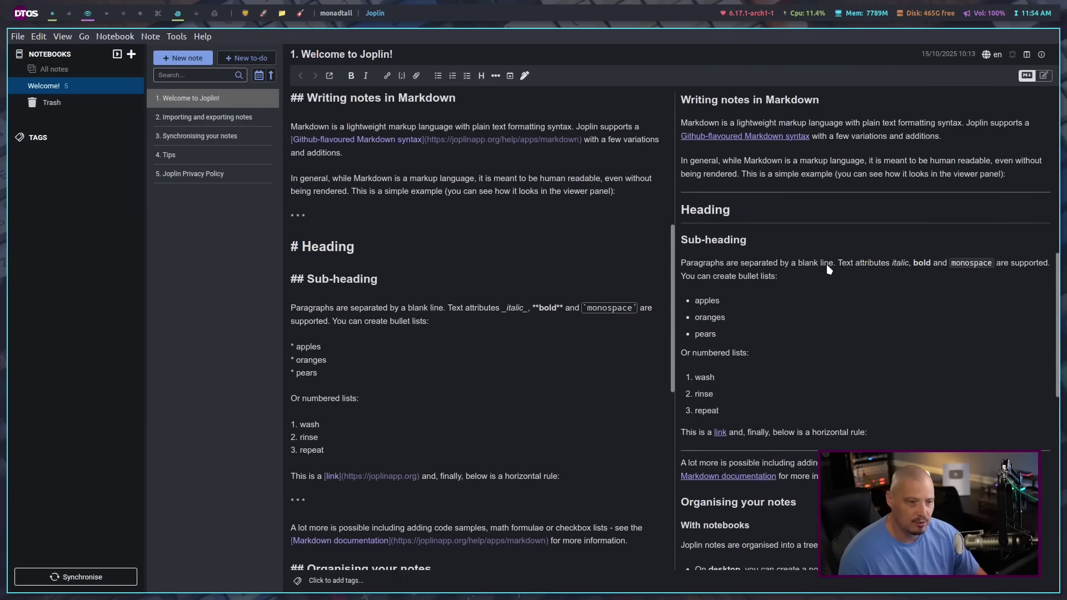
scroll(822, 265, up, 7)
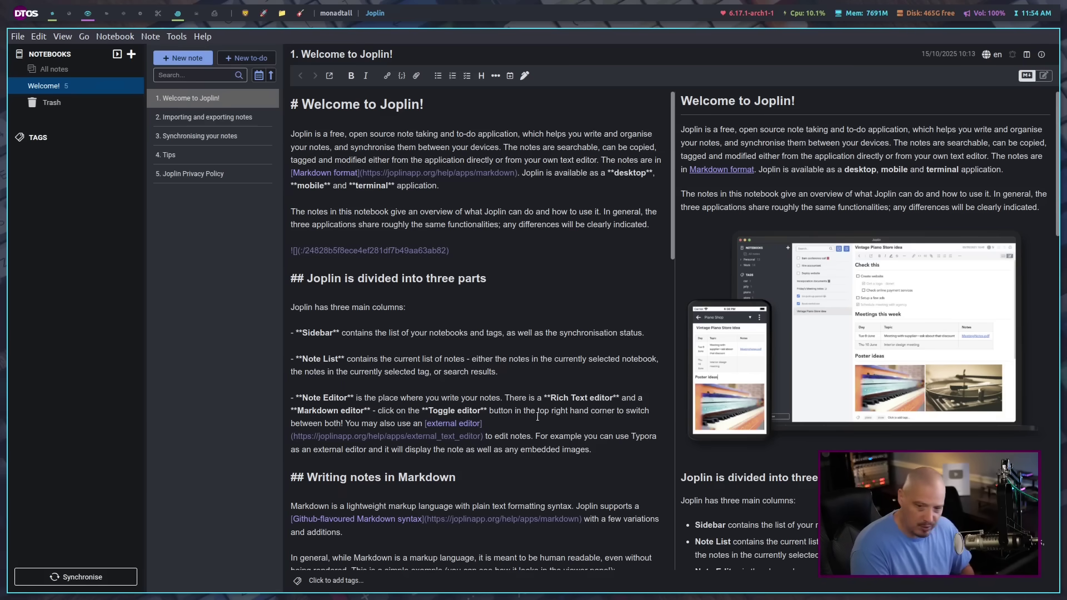
key(super+shift+c)
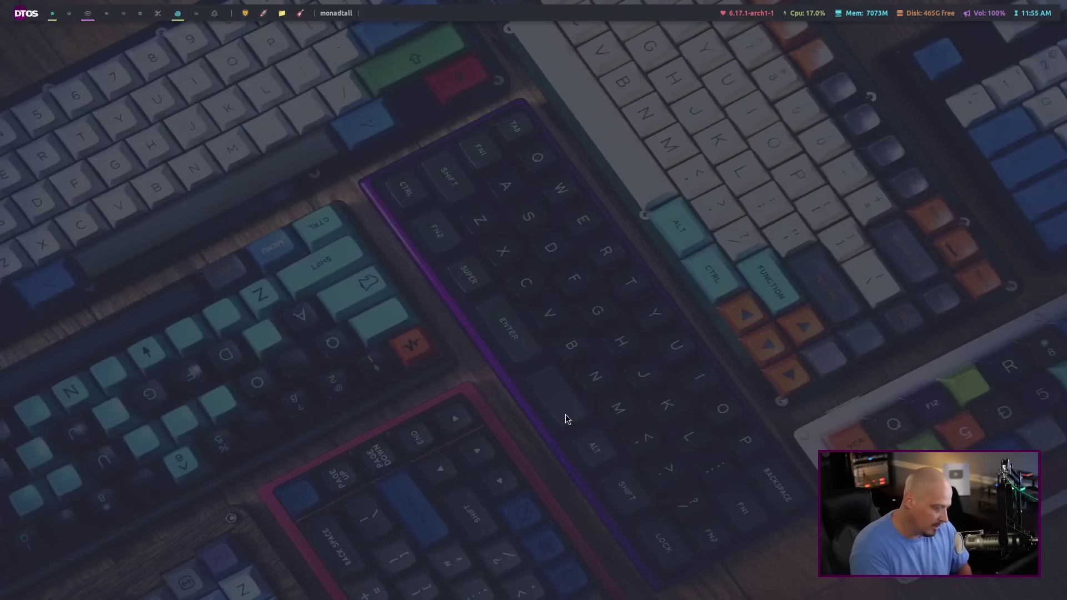
In Brave, view the screenshot-1.png, Mail-quick-actions and Dashboard-with-new-background tabs in turn
key(super+3)
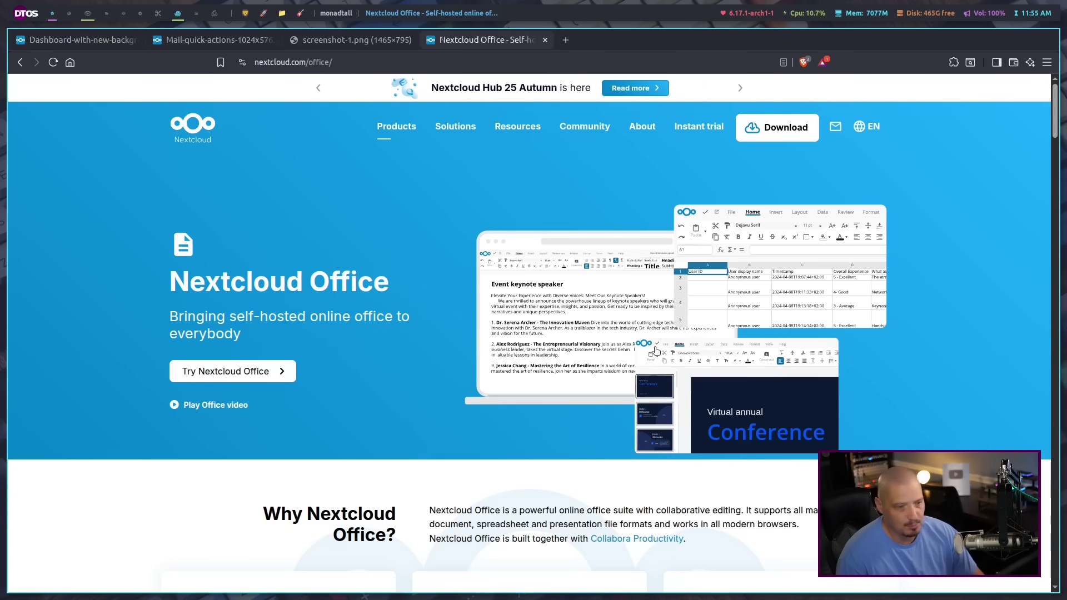
click(348, 40)
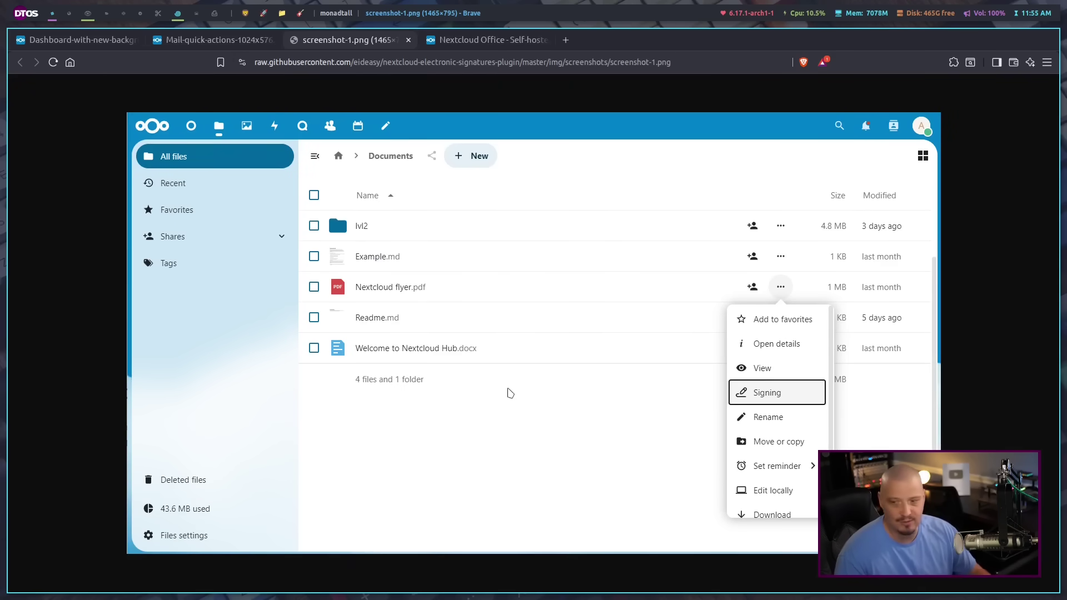
click(215, 44)
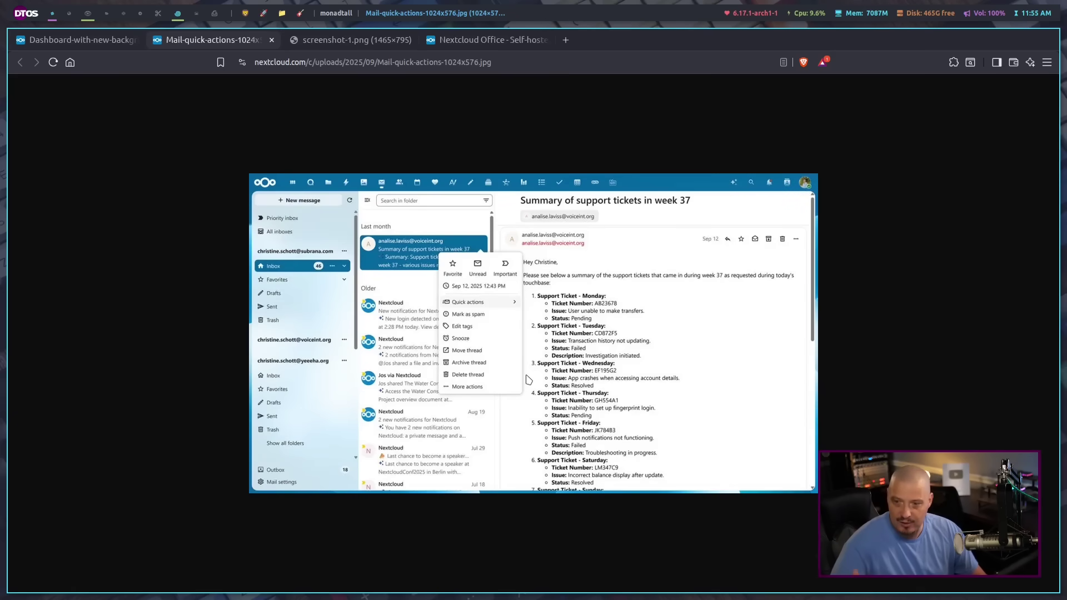
click(104, 49)
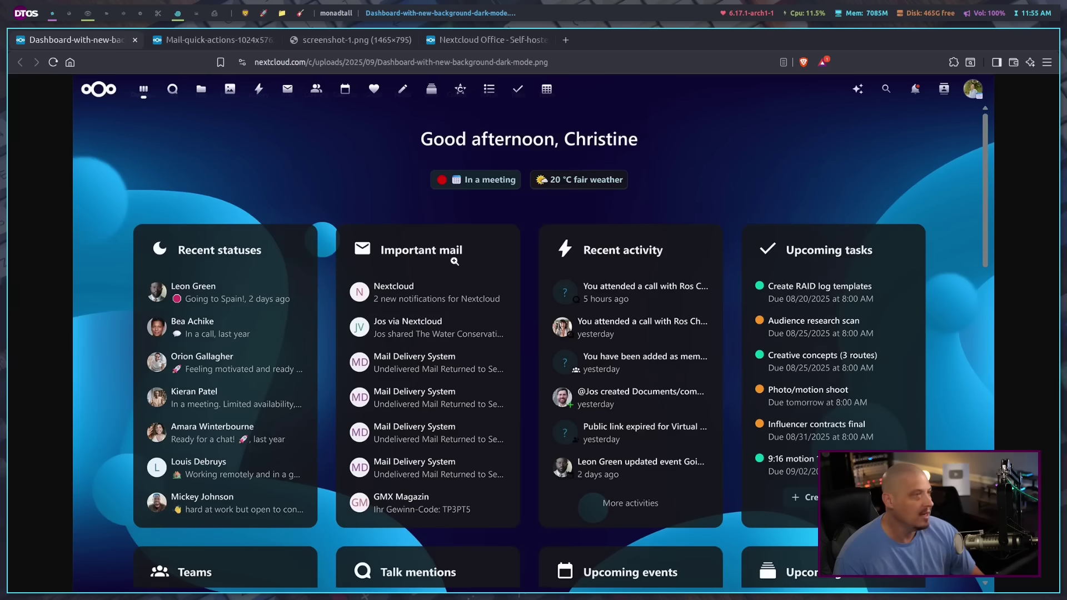